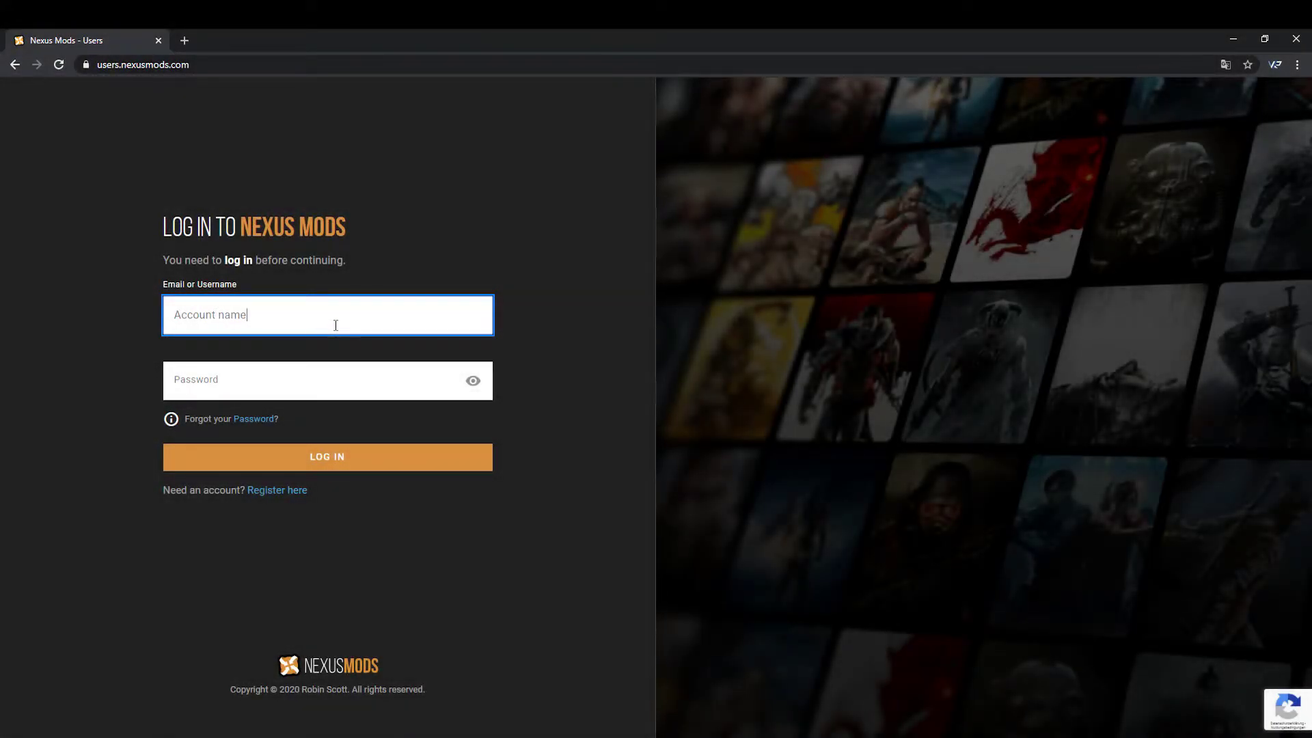
Step: Log in to Nexus Mods with the account username and password, then select the site search box
key(Tab)
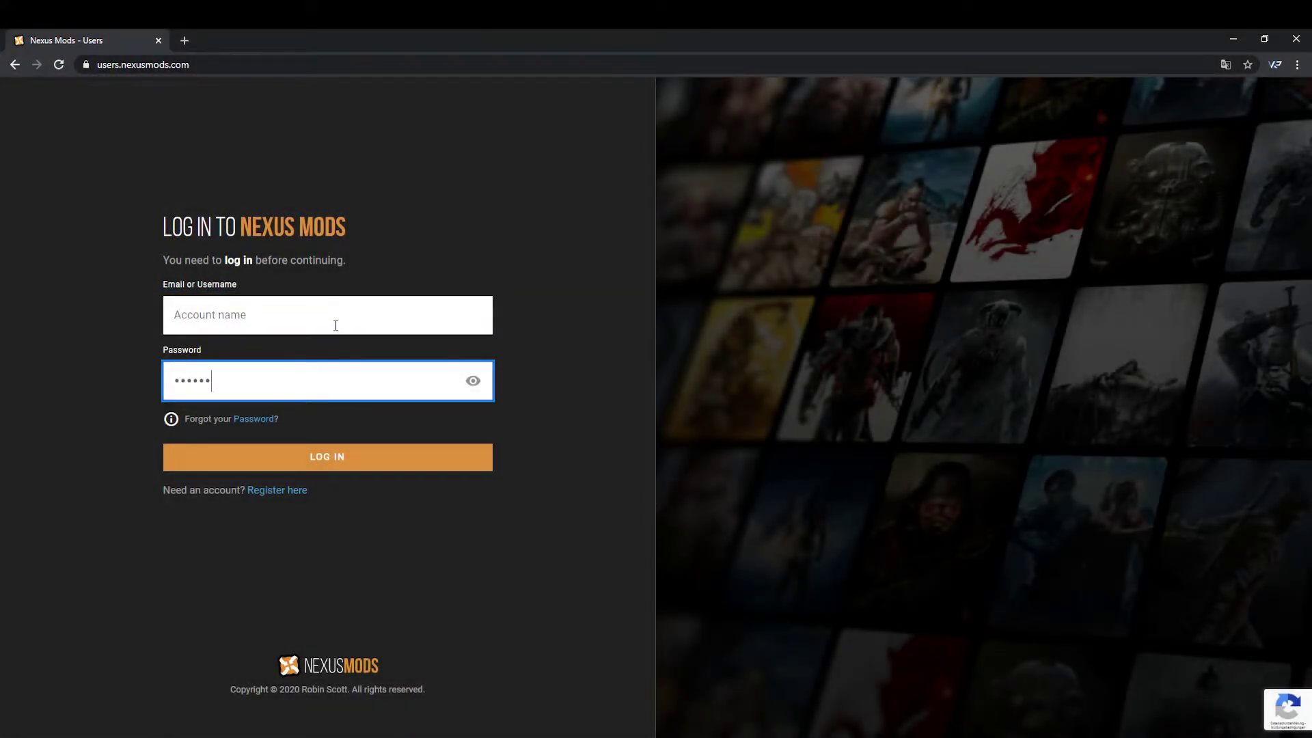
click(345, 456)
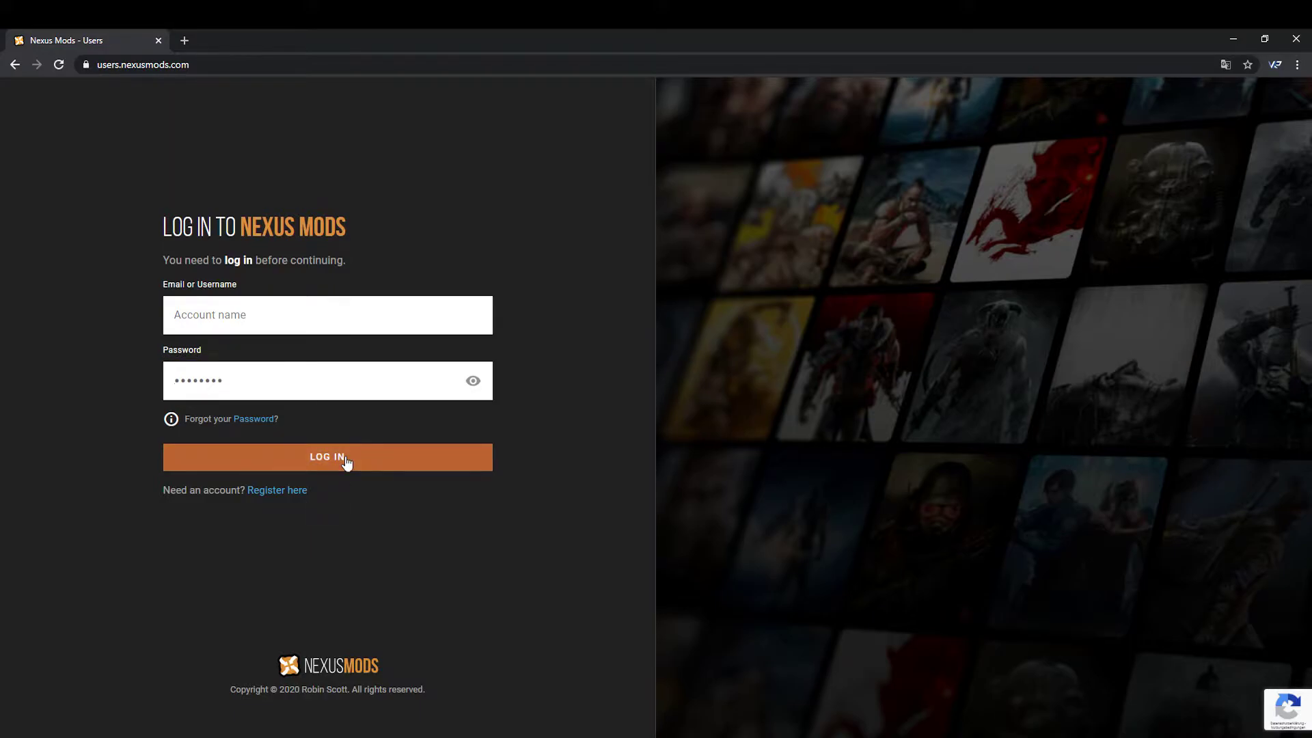
click(809, 94)
Step: Search for 'bhapti' and open the bHaptics Tactsuit - SkyrimVR Integration mod page
text(bhaptics)
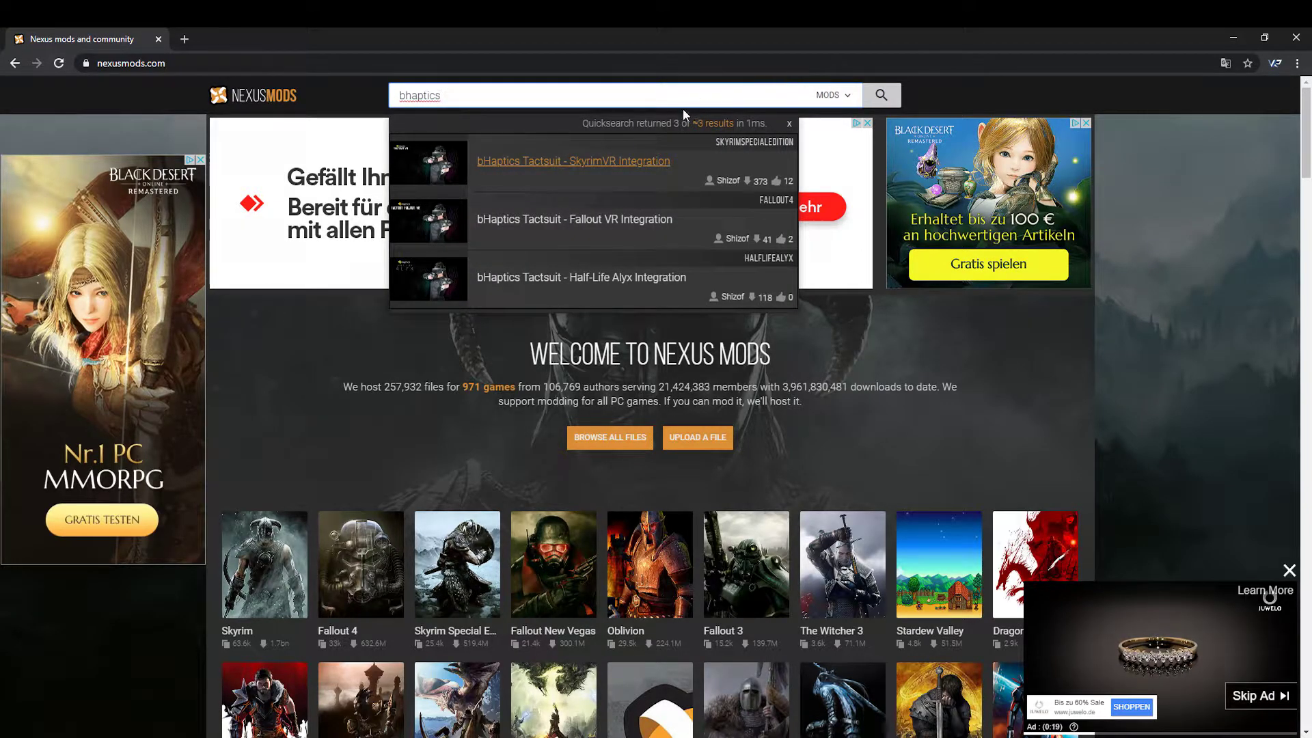
click(592, 169)
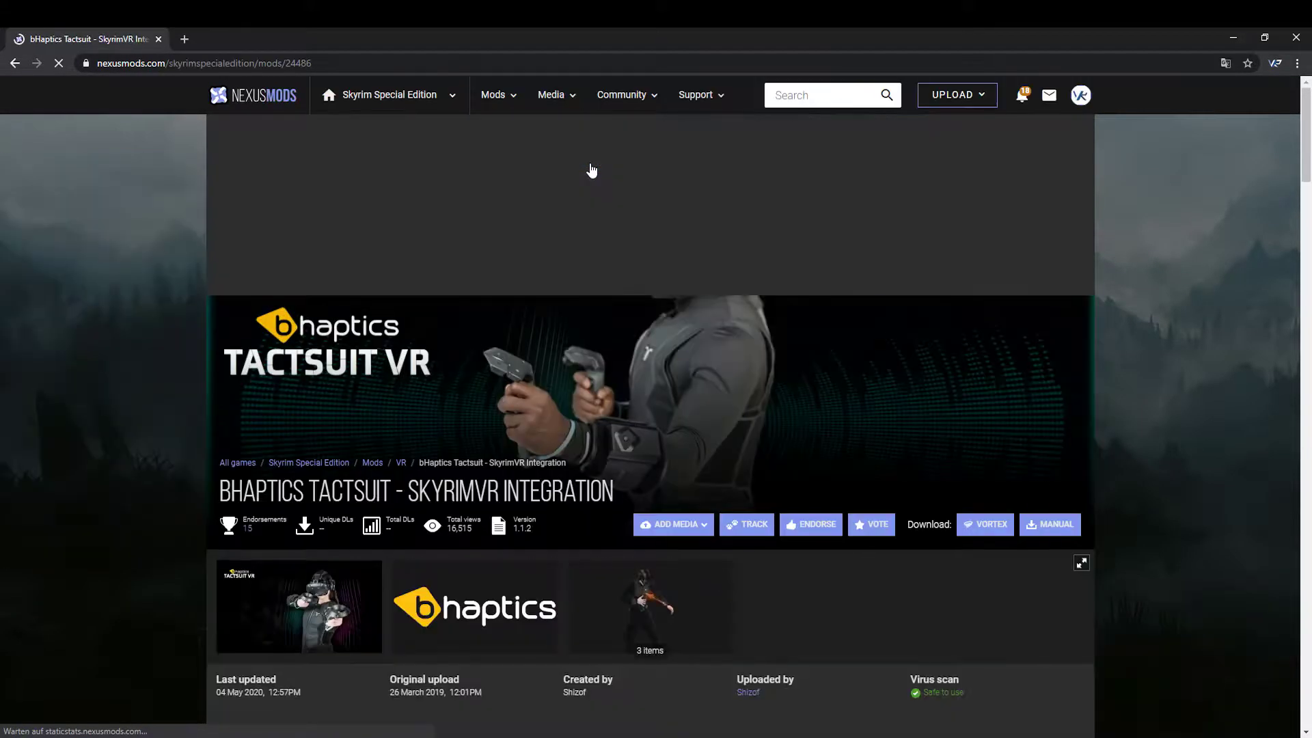
scroll(549, 304, down, 5)
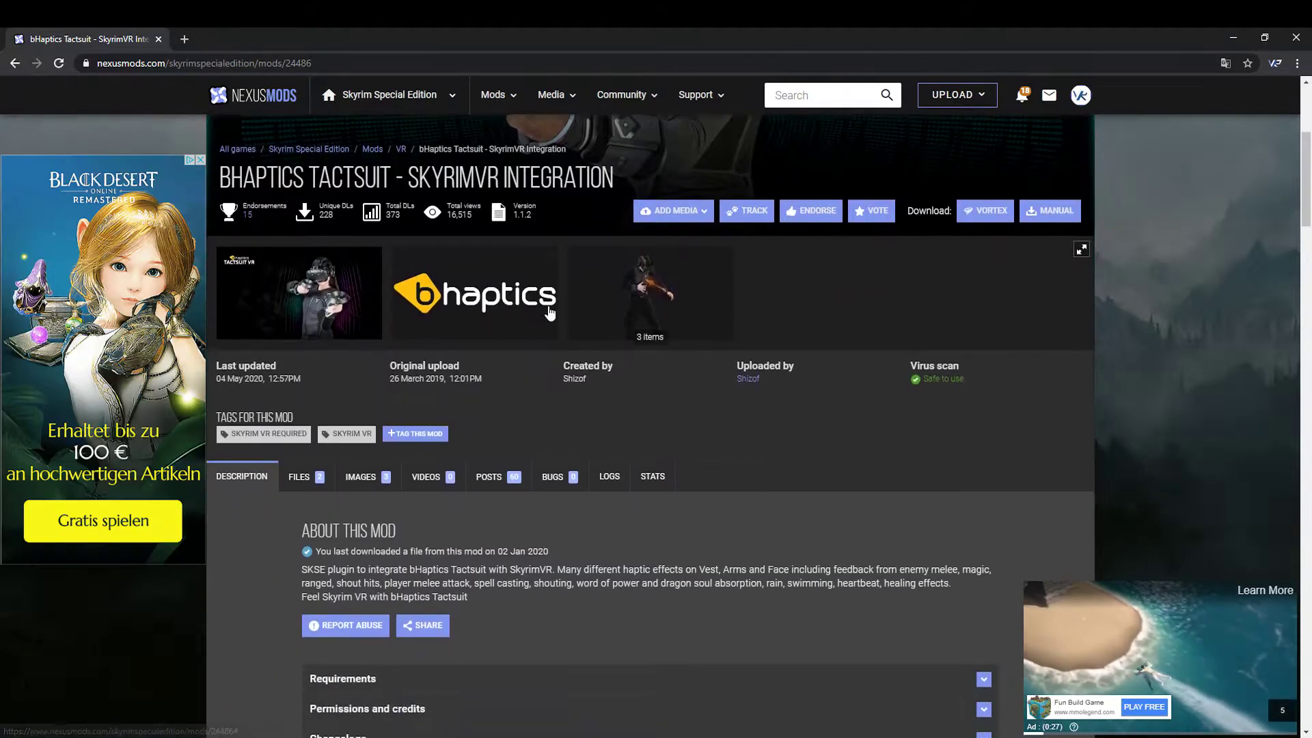
scroll(549, 305, down, 3)
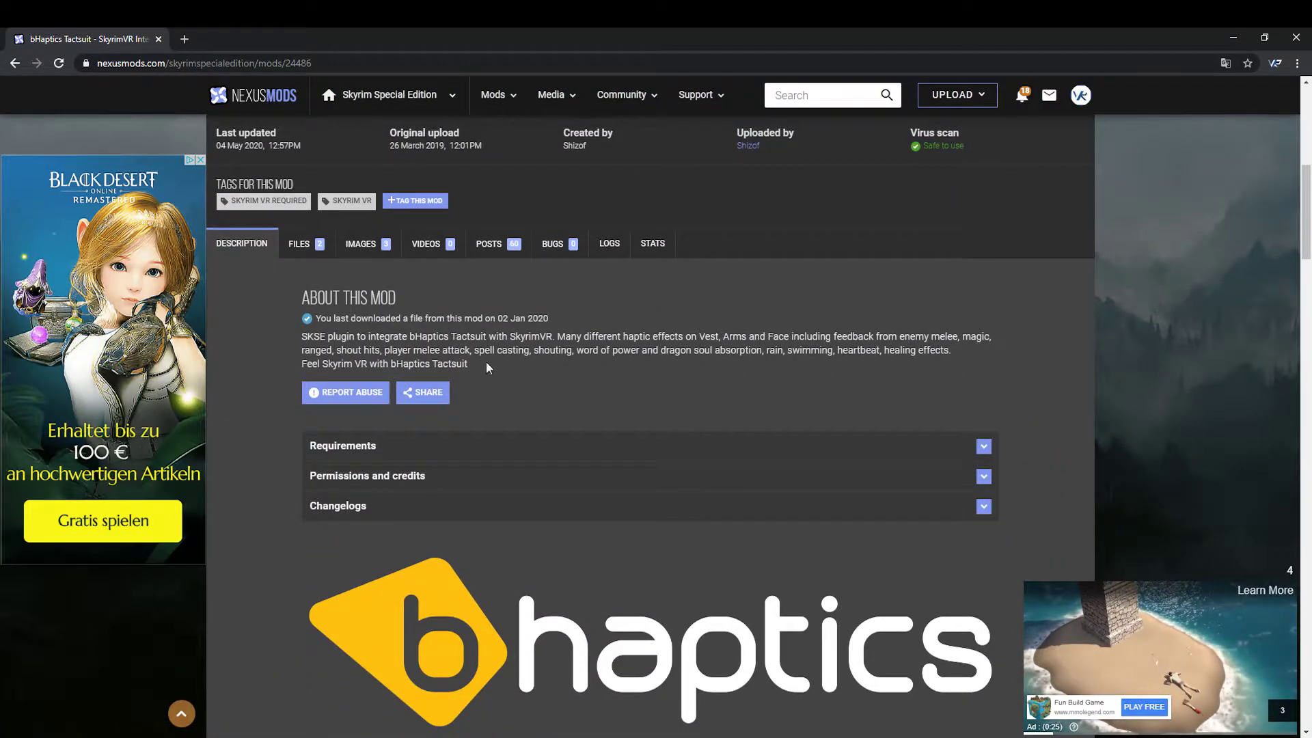
Step: Expand the mod's requirements and follow the Skyrim Script Extender for VR (SKSEVR) link
click(363, 446)
scroll(290, 448, down, 2)
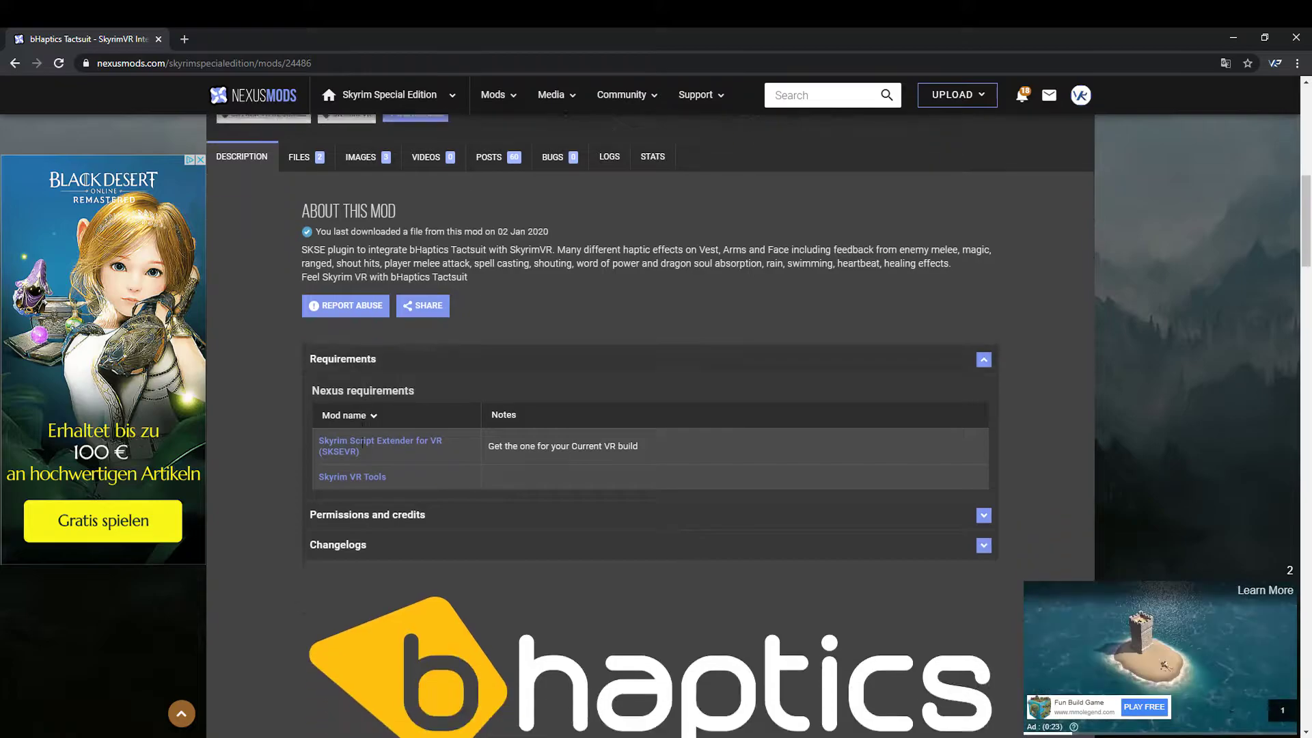
click(371, 396)
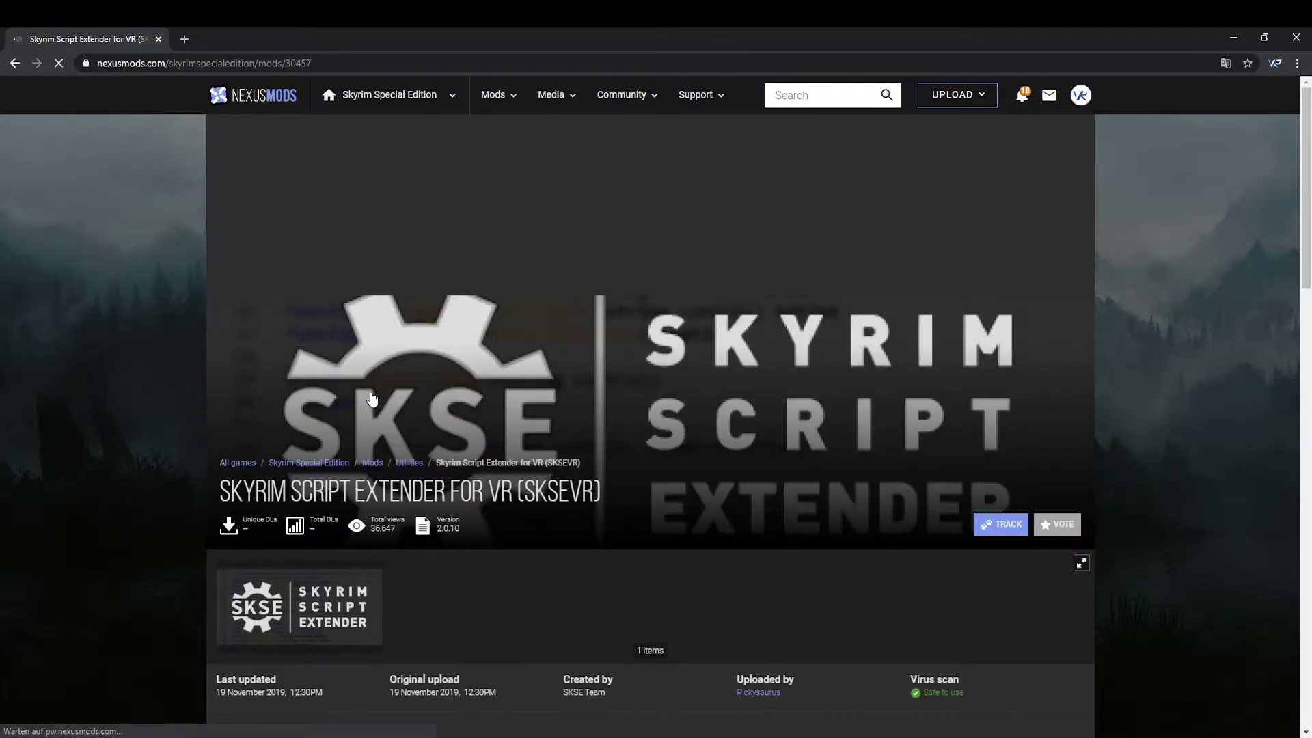
scroll(531, 381, down, 7)
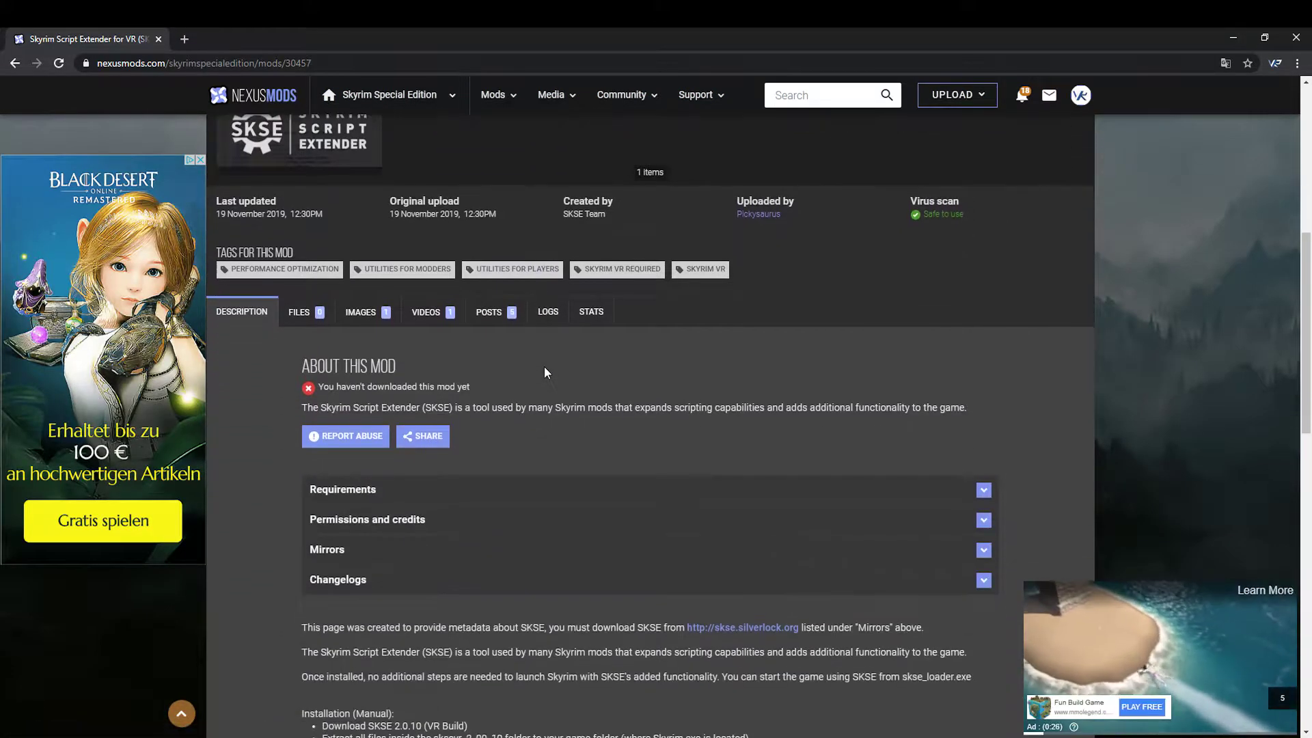
scroll(543, 366, down, 4)
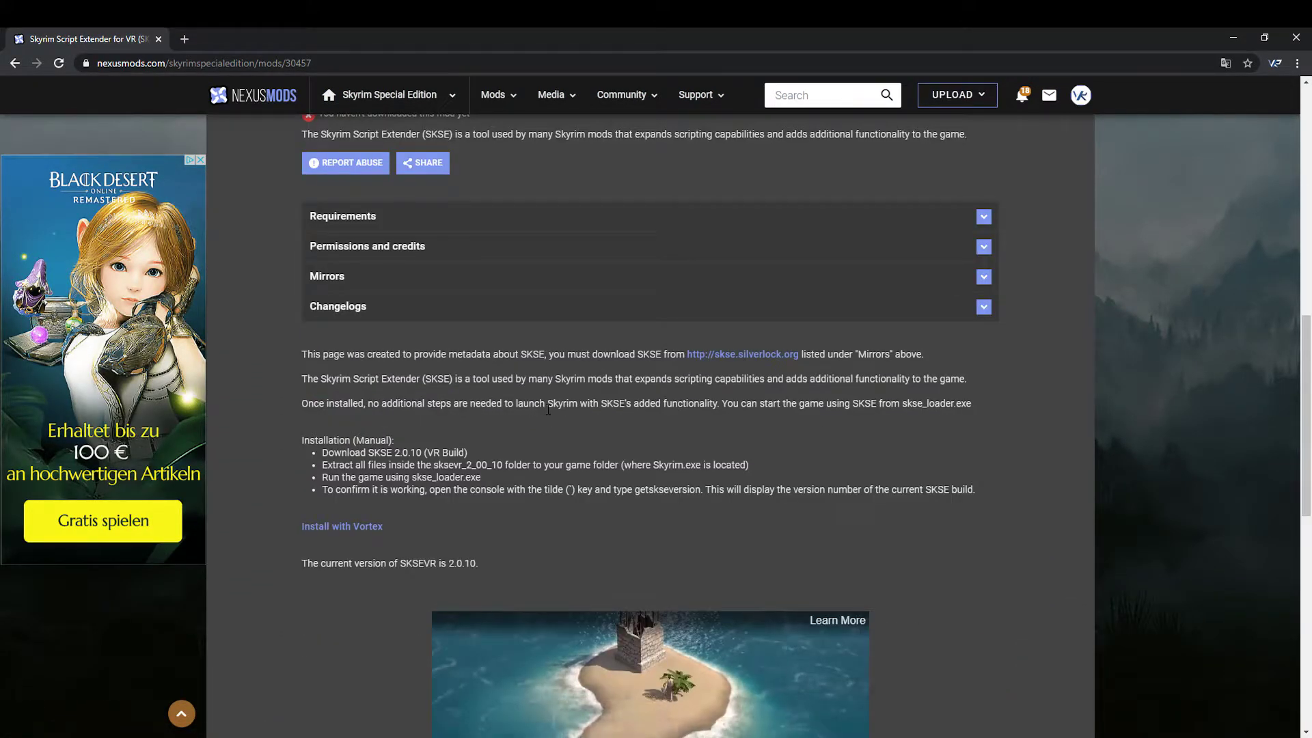
Step: Download the VR build 2.0.11 archive sksevr_2_00_11.7z from skse.silverlock.org
click(731, 355)
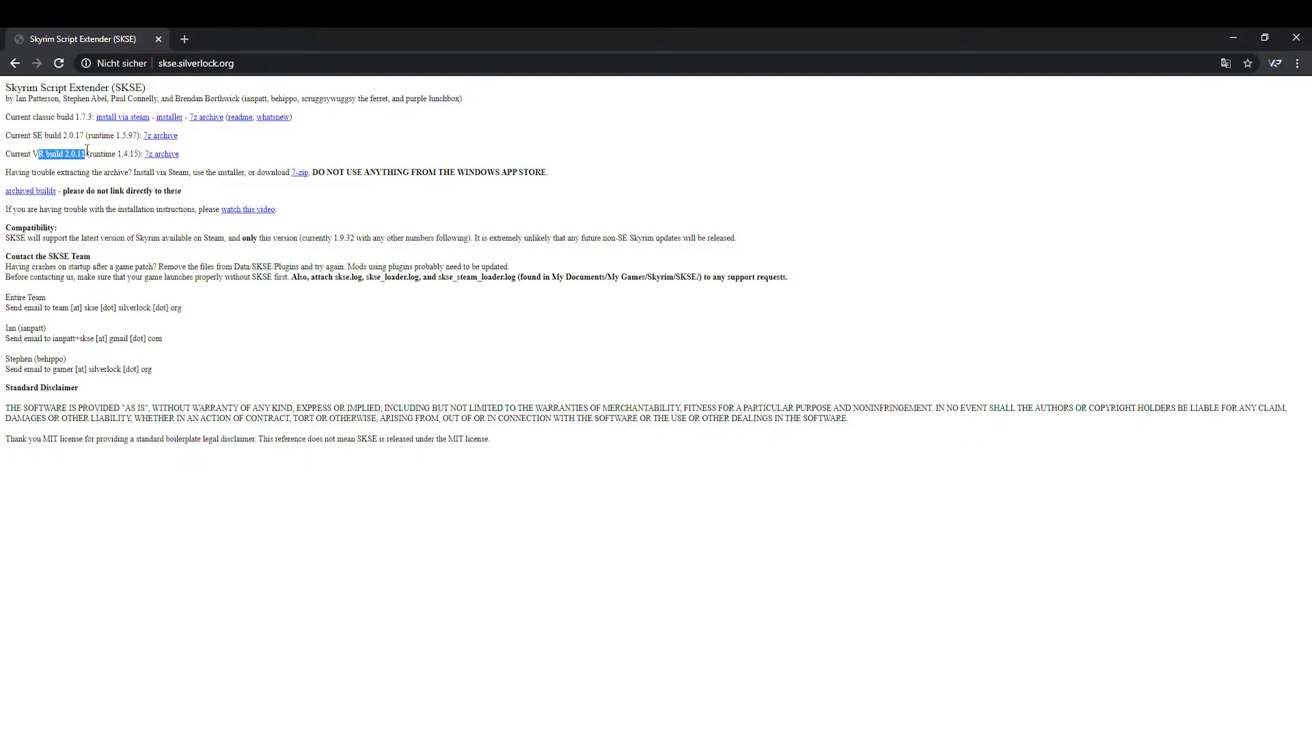
click(162, 155)
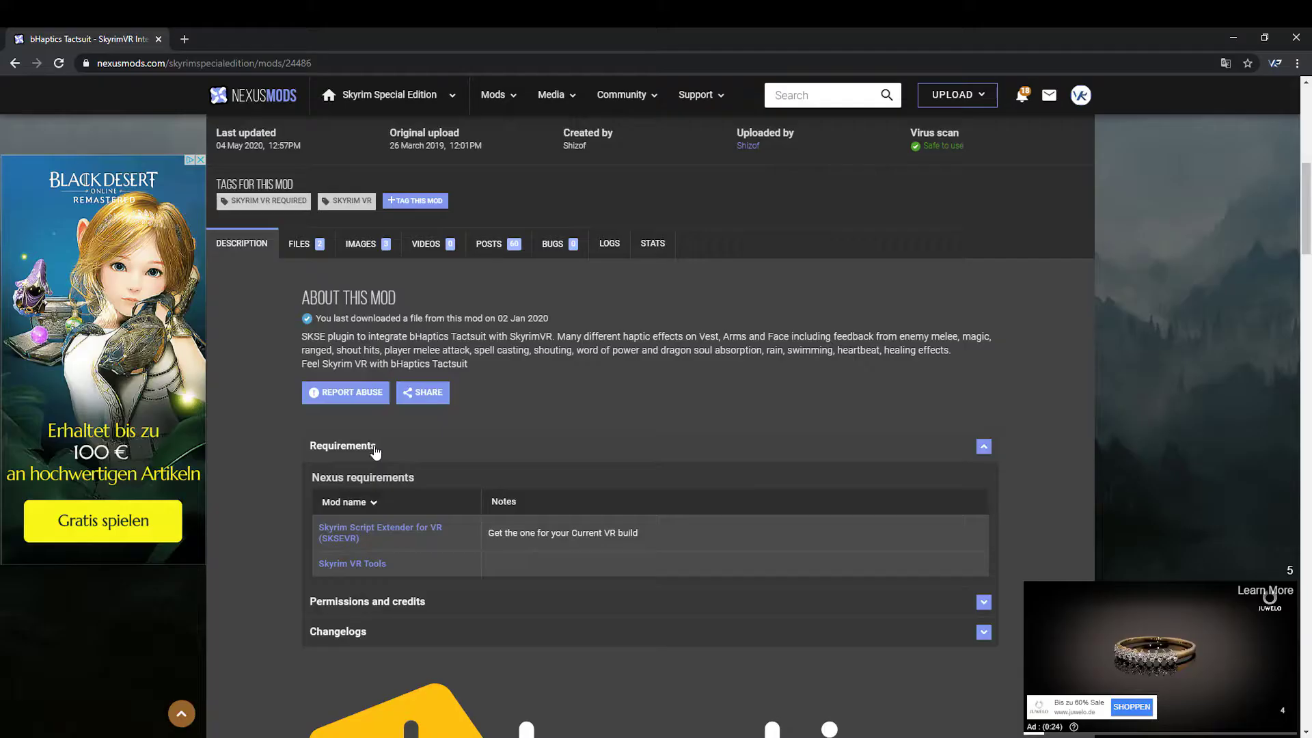
Step: Open the Skyrim VR Tools mod page from the bHaptics mod's requirements
scroll(417, 446, down, 2)
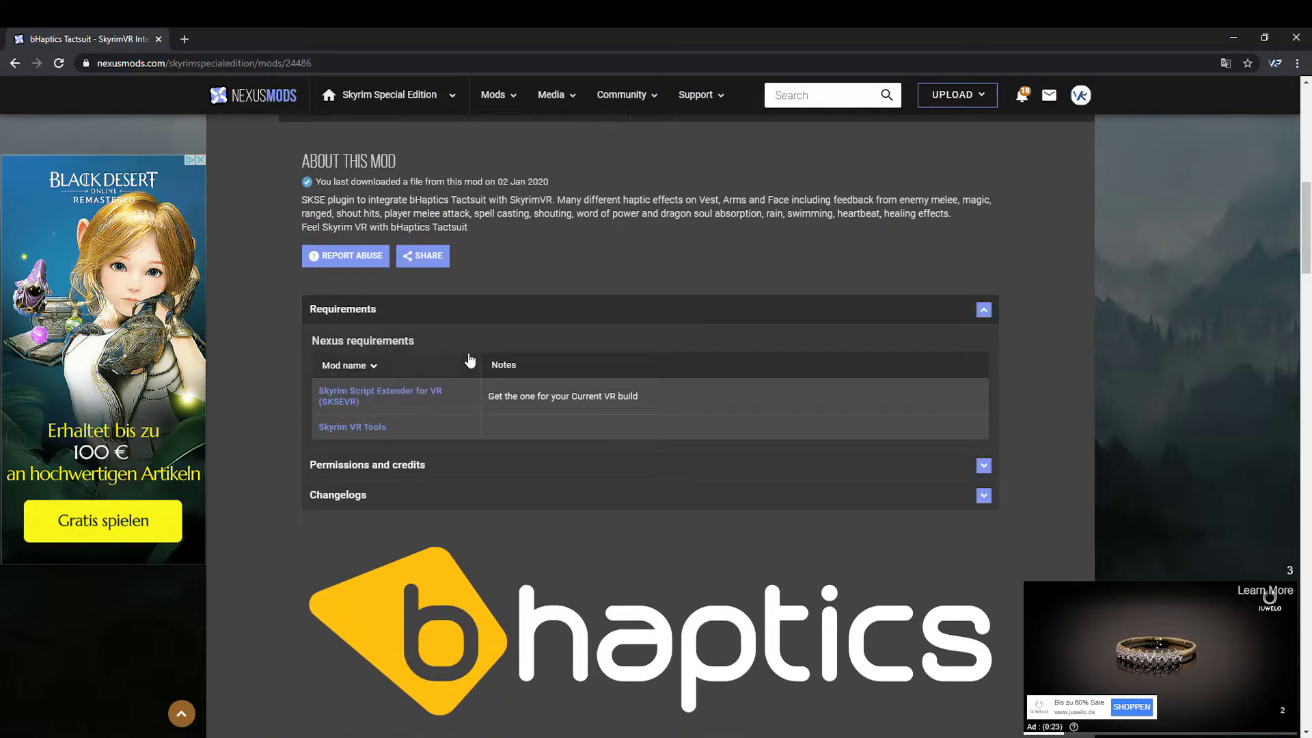
click(369, 428)
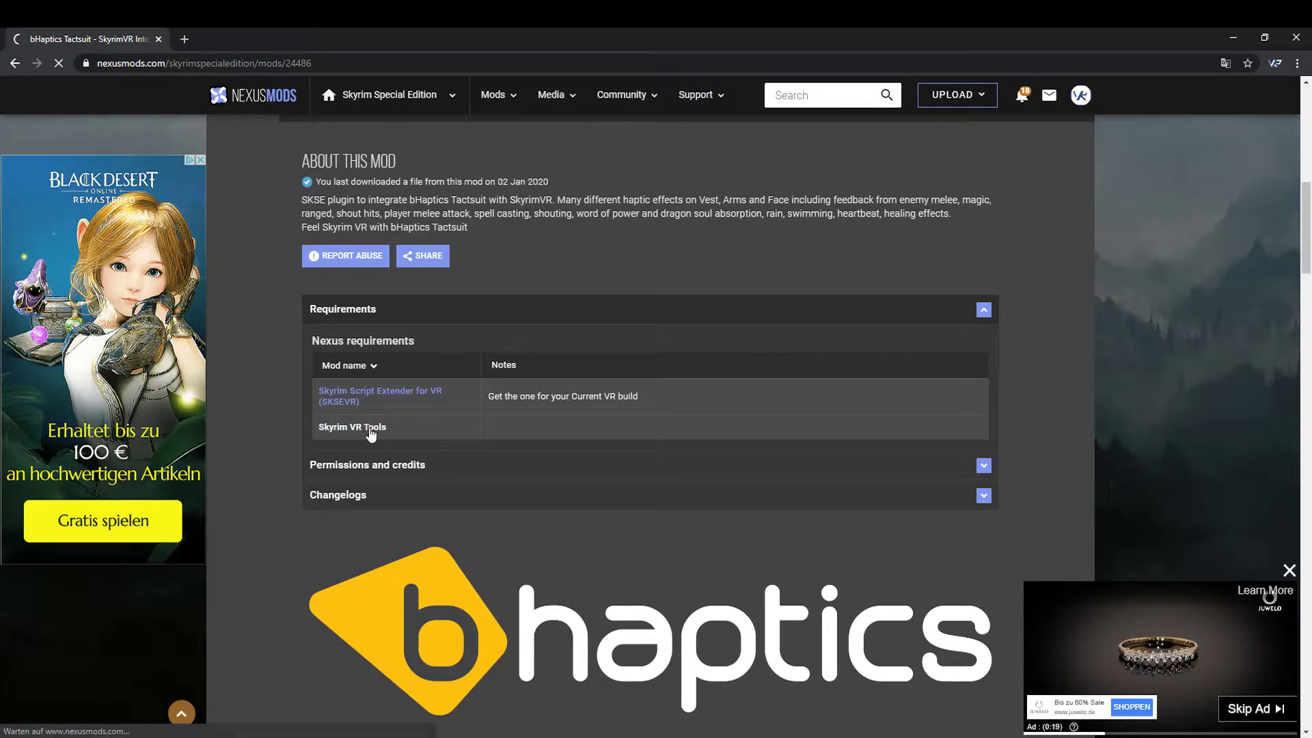
scroll(632, 418, down, 4)
scroll(632, 418, down, 2)
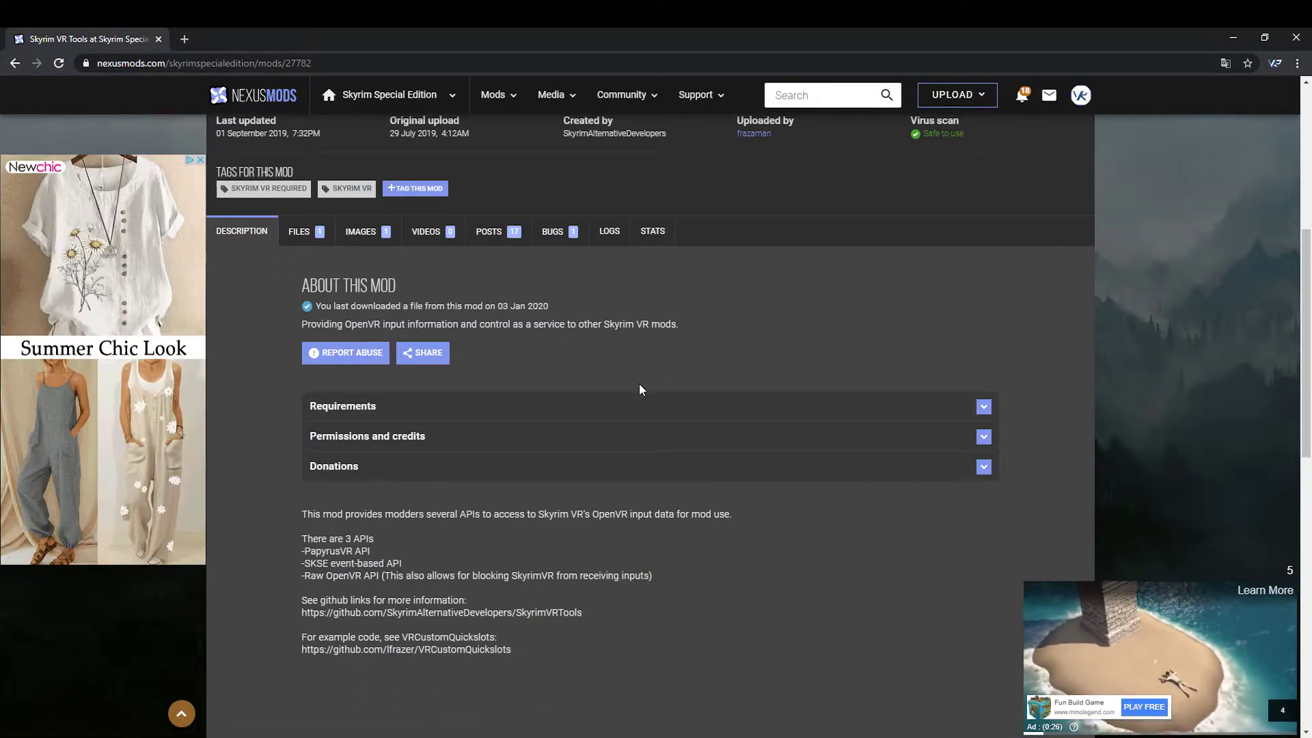
Step: Slow-download the SkyrimVRTools v2.1-BETA zip from its Files tab, then return to the bHaptics page
click(301, 232)
scroll(632, 348, down, 2)
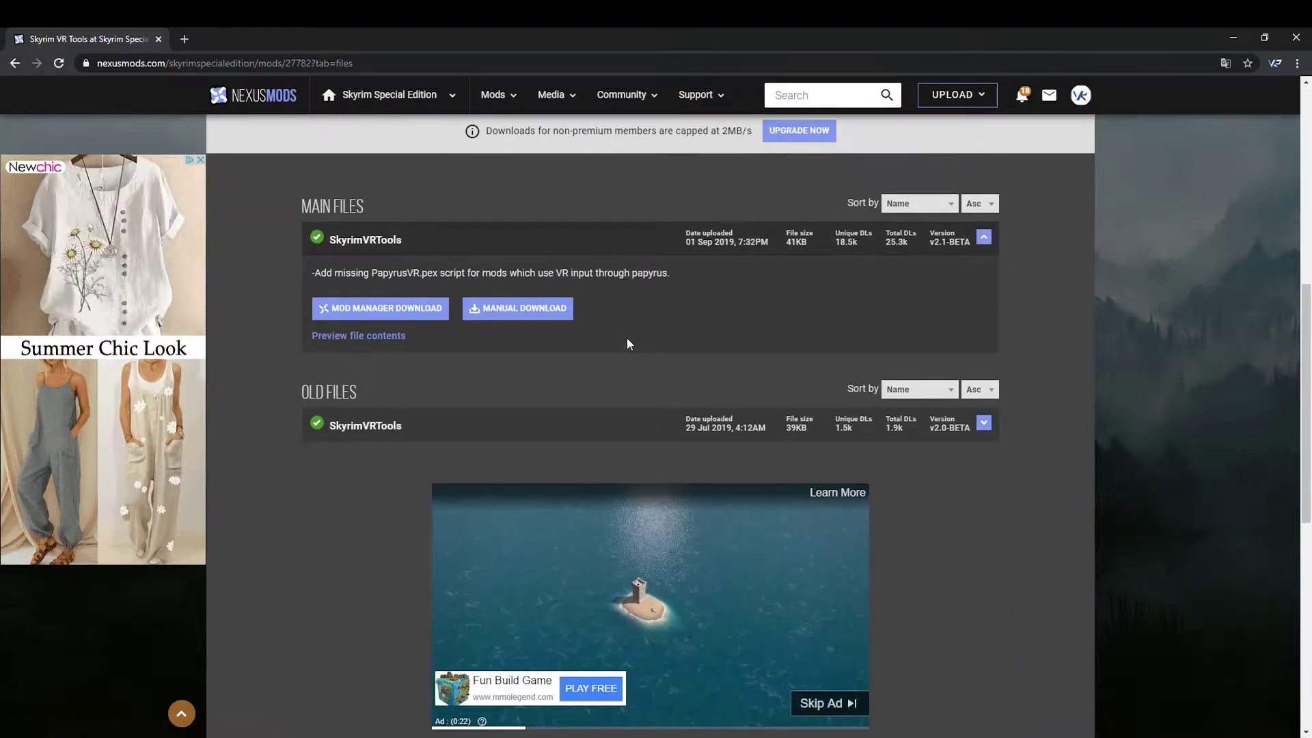
click(517, 308)
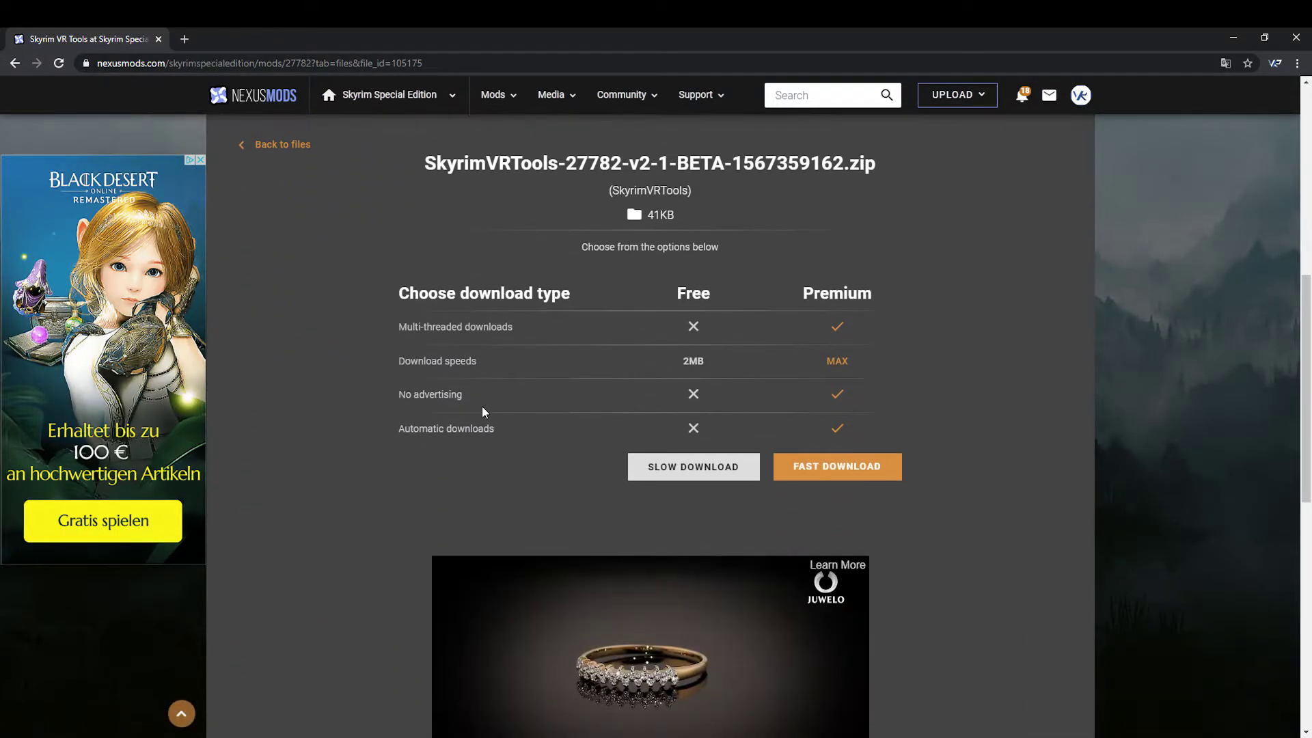
click(682, 466)
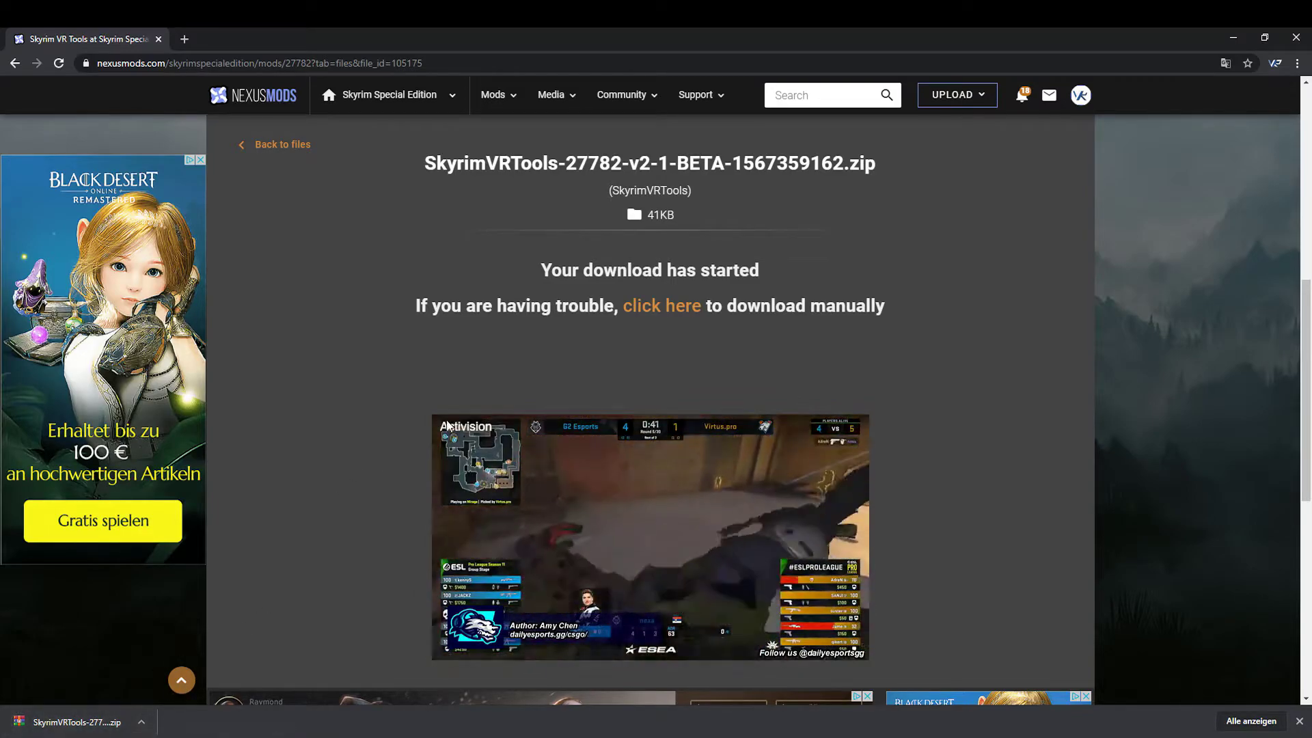
key(alt+Left)
Step: Slow-download the main Tactsuit SkyrimVR 1.1.2 rar file from the bHaptics mod's Files tab
scroll(511, 388, up, 1)
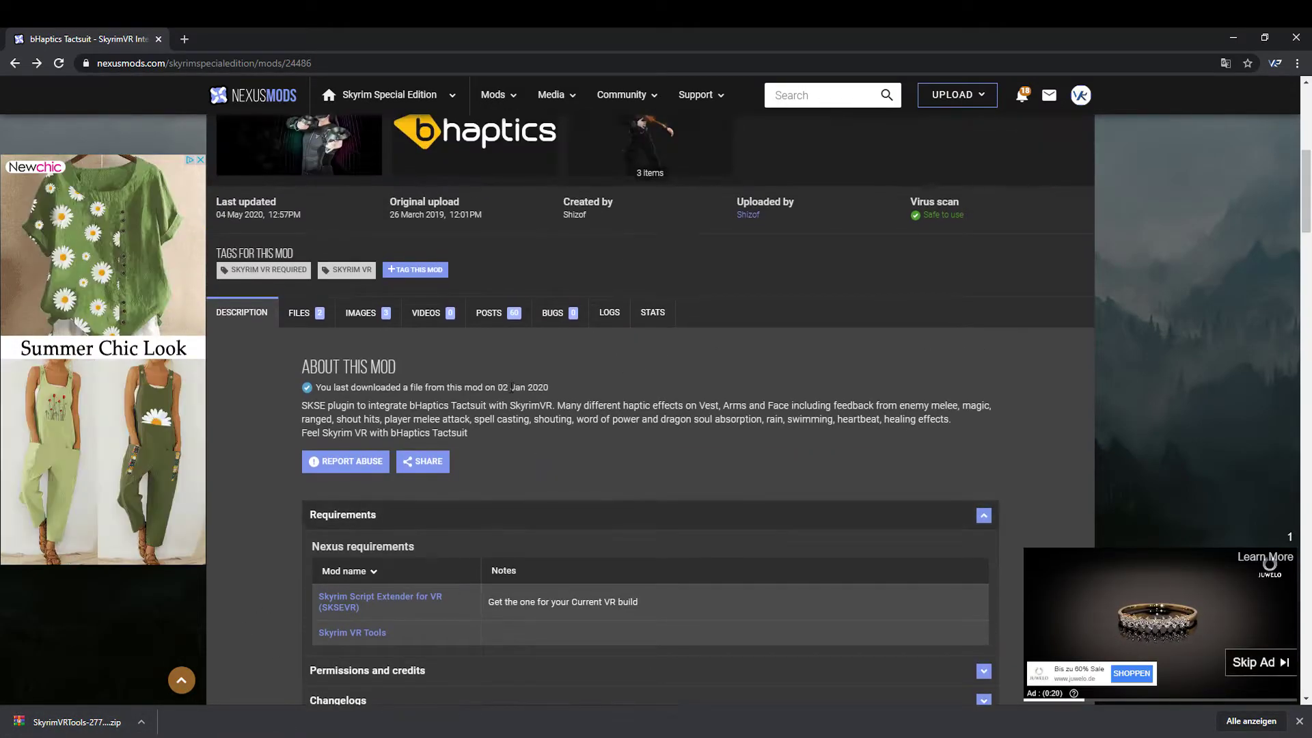
click(301, 313)
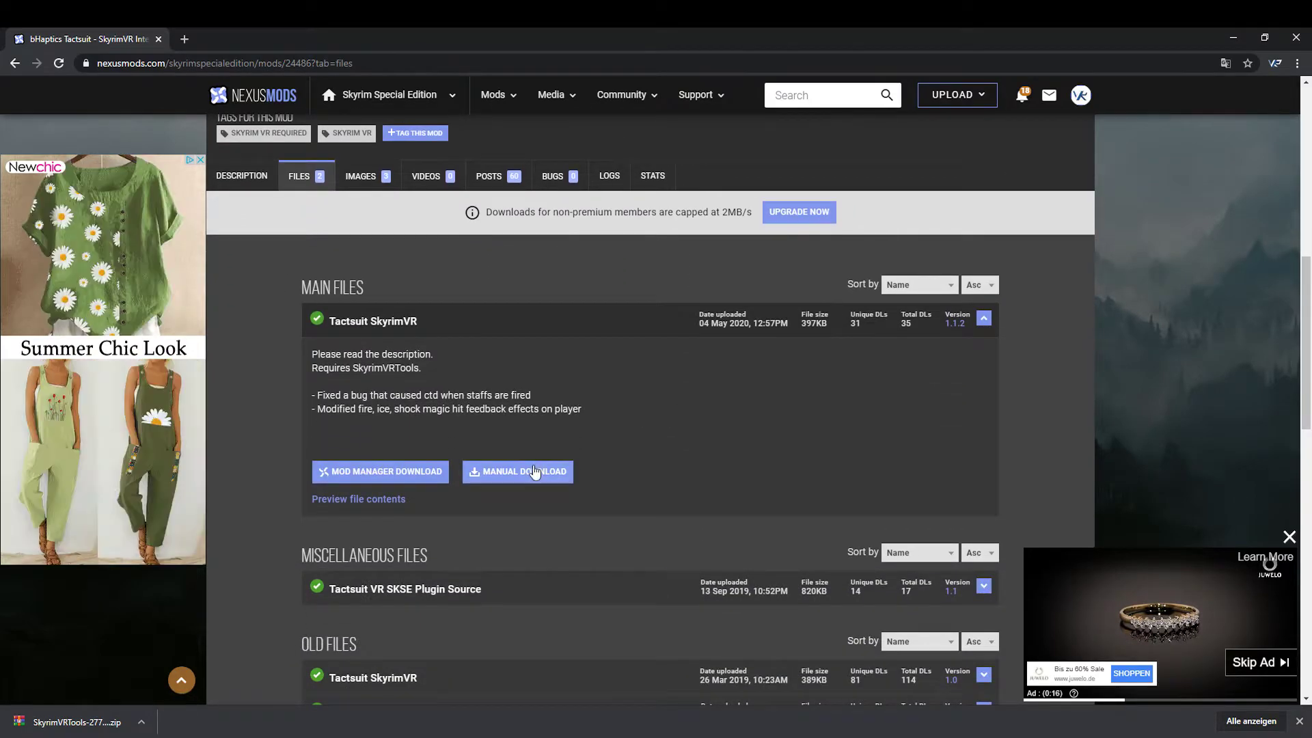
click(535, 470)
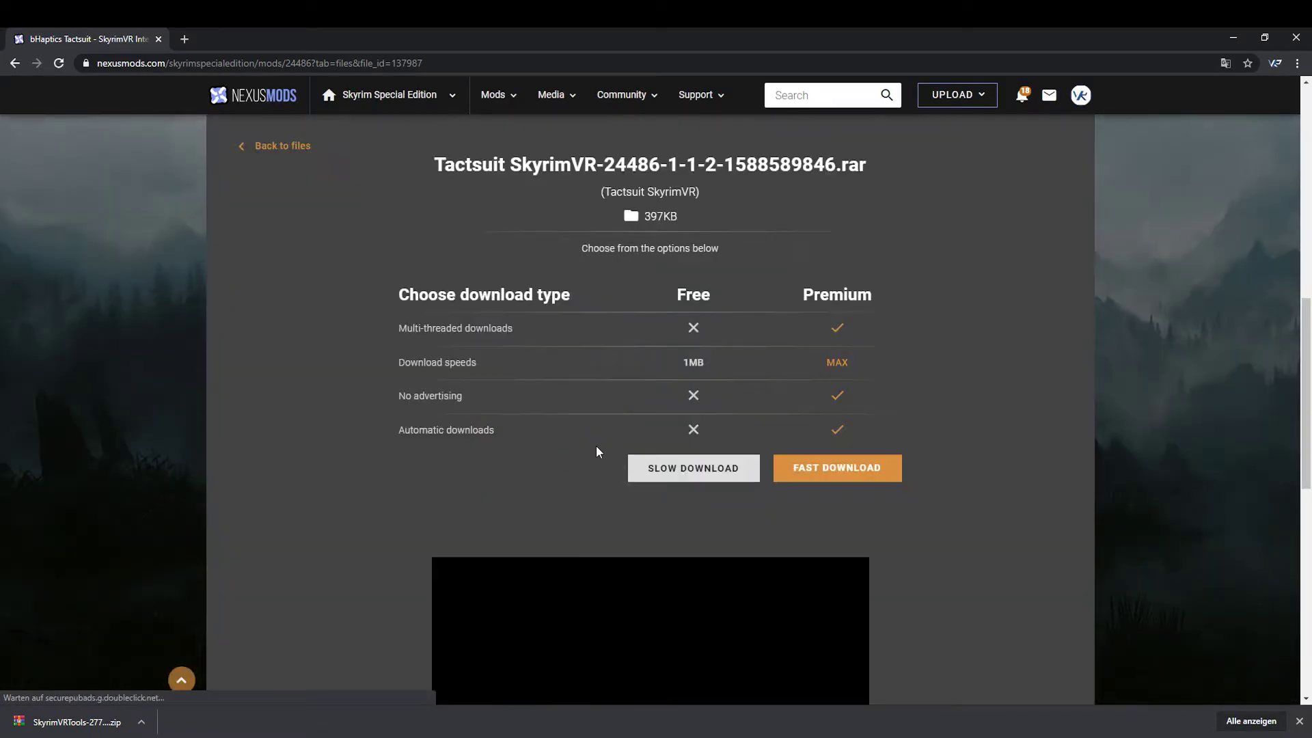
click(667, 467)
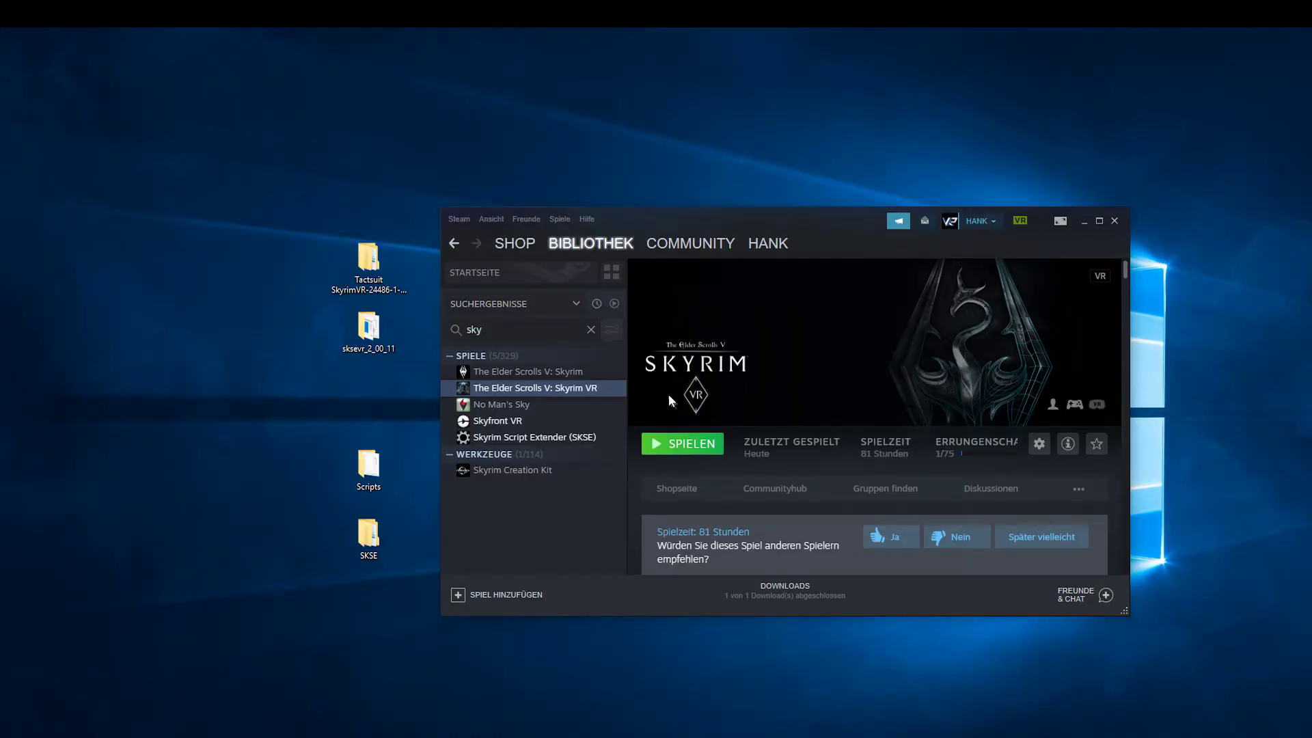
Step: Open Skyrim VR's Eigenschaften in the Steam library at the LOKALE DATEIEN tab
right_click(541, 395)
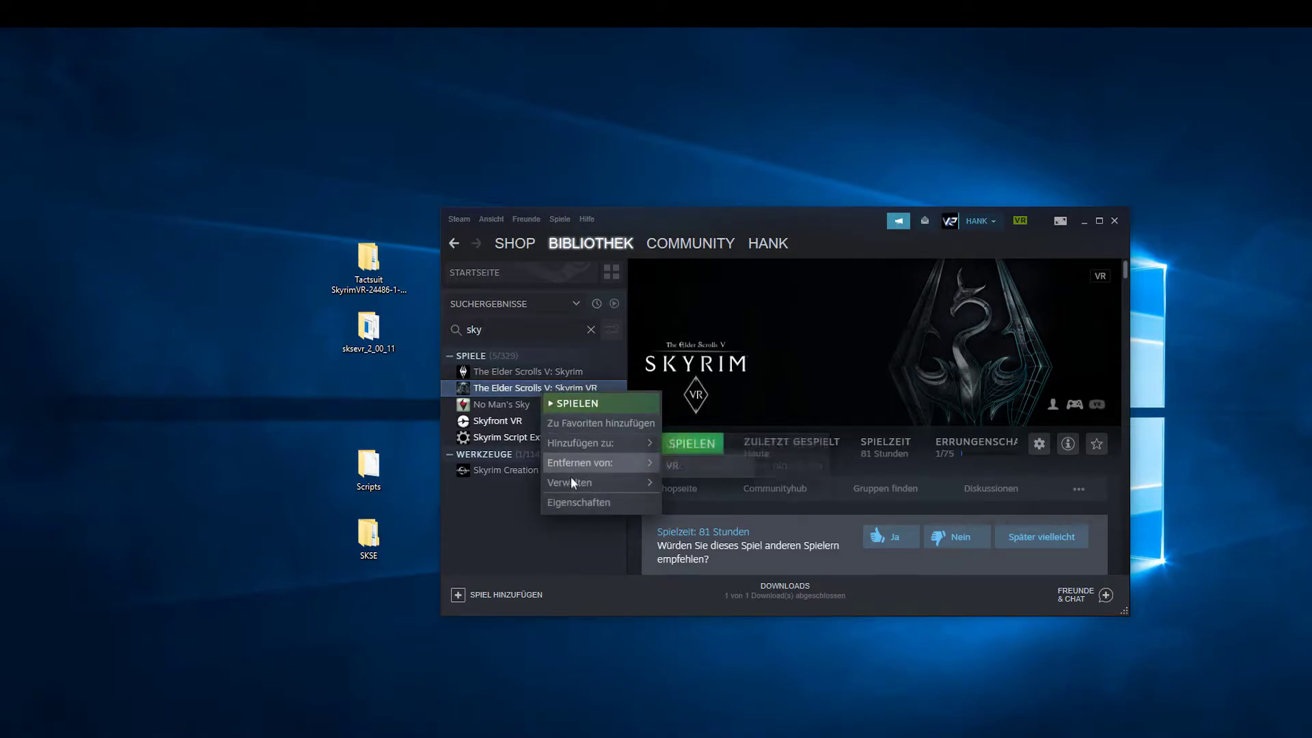
click(575, 503)
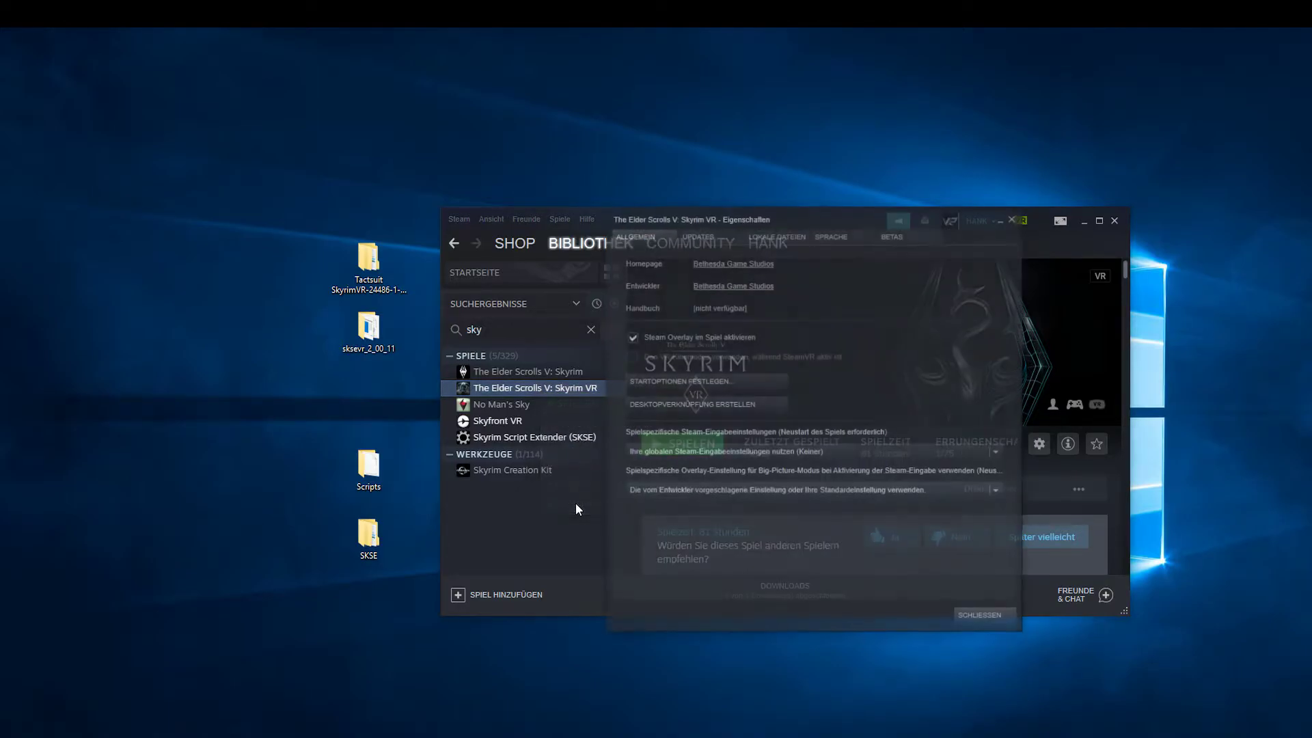
click(768, 239)
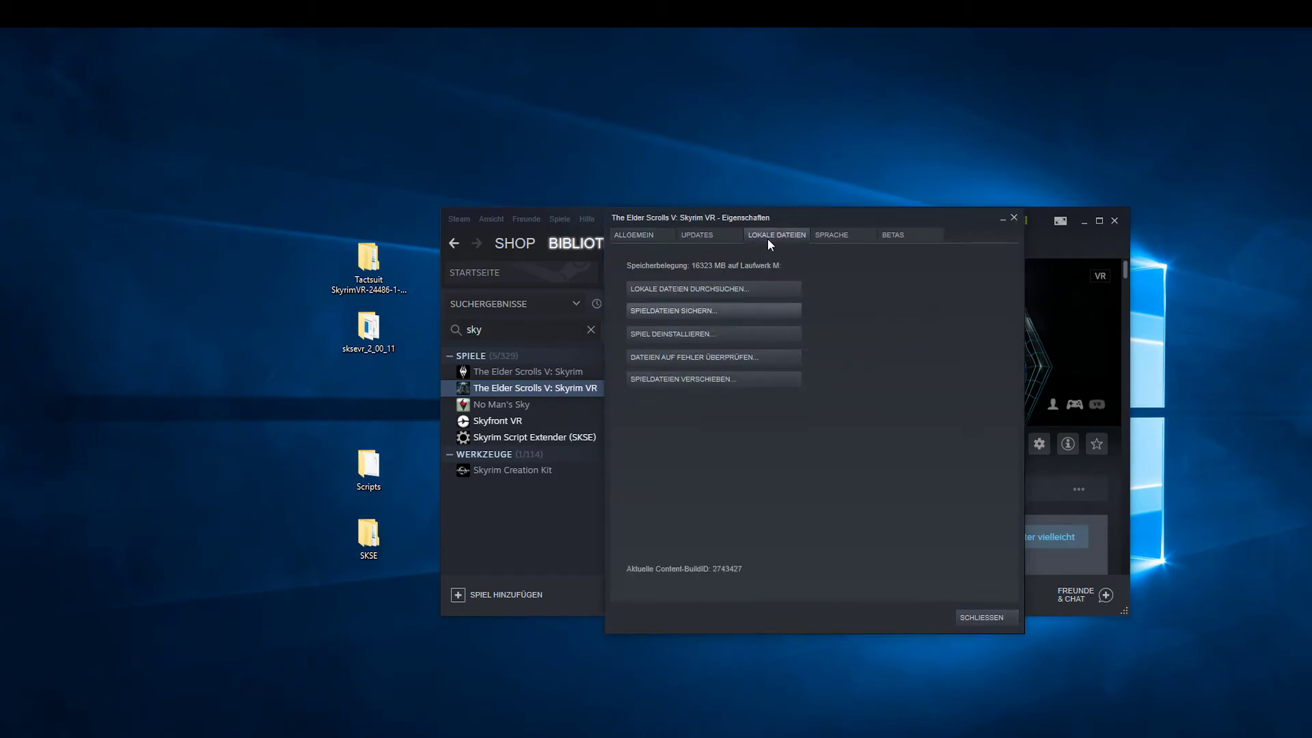
Step: Open the SkyrimVR install folder and the sksevr_2_00_11 folder side by side
click(773, 290)
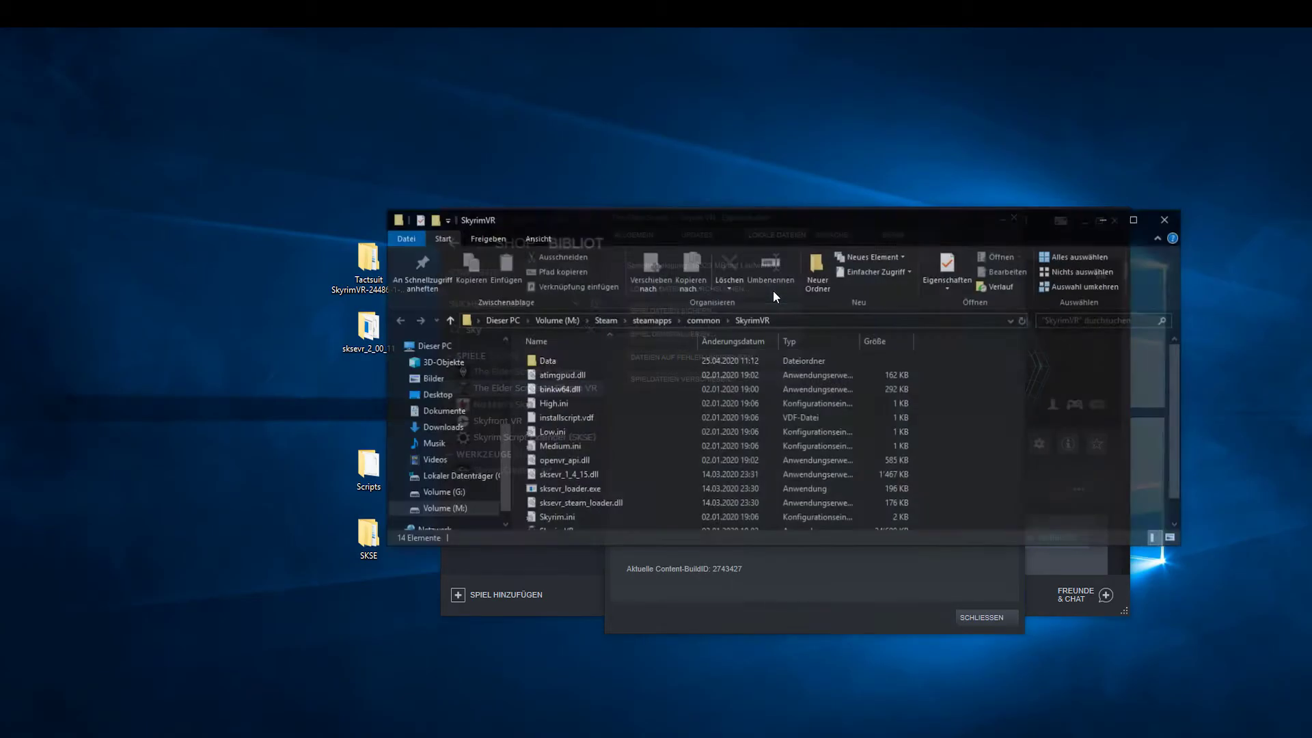
drag(730, 235, 825, 267)
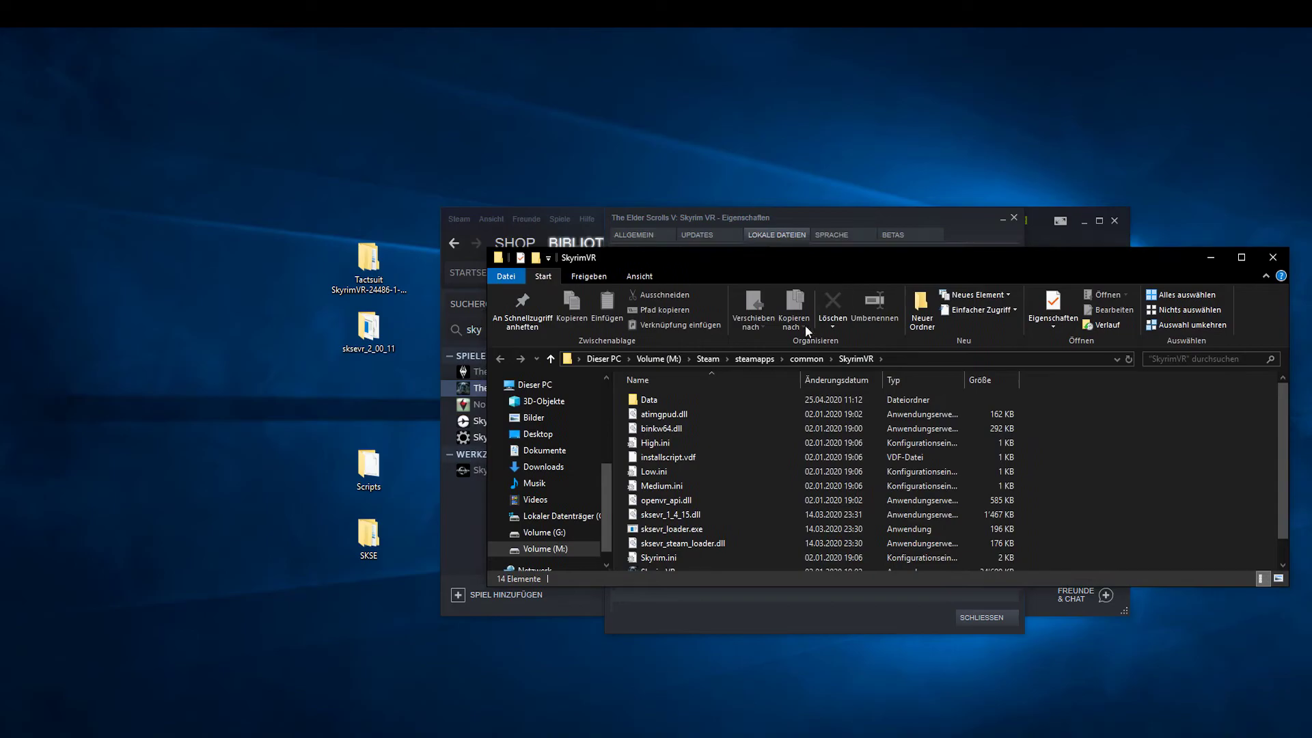
scroll(710, 427, down, 1)
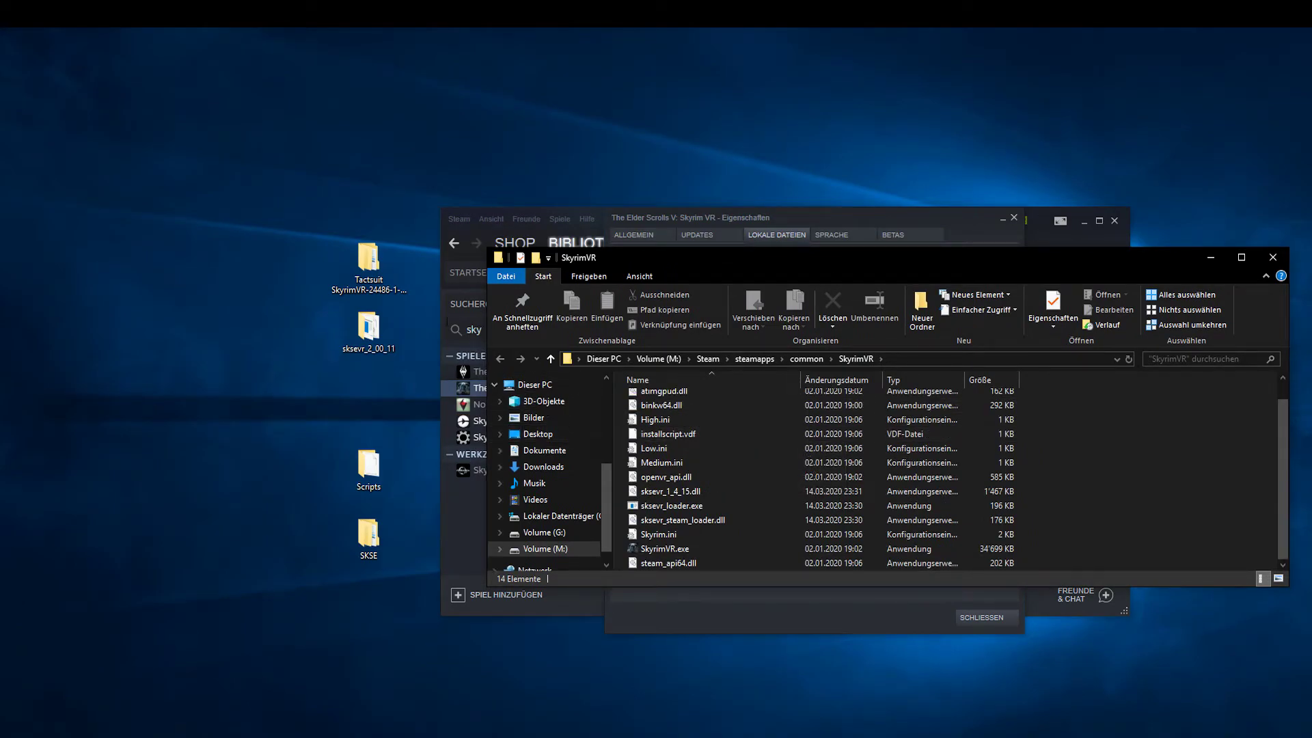
double_click(402, 331)
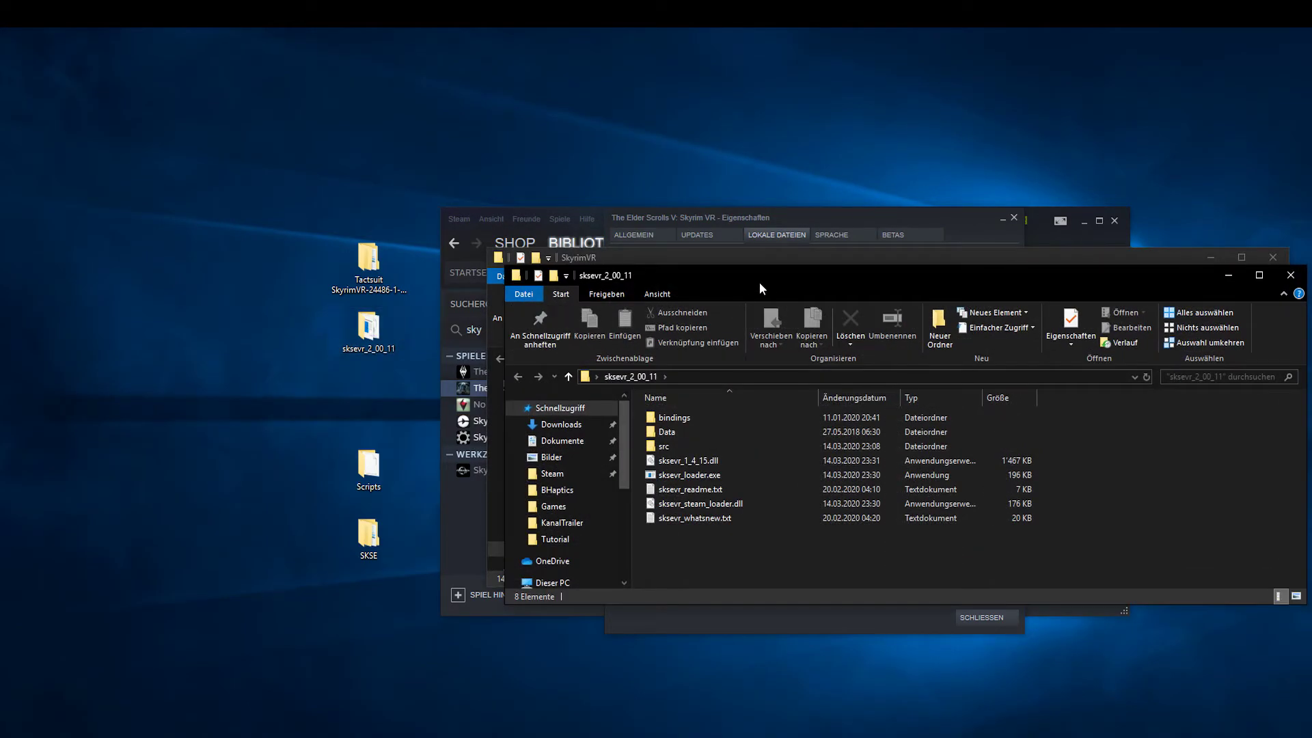
drag(816, 274, 346, 305)
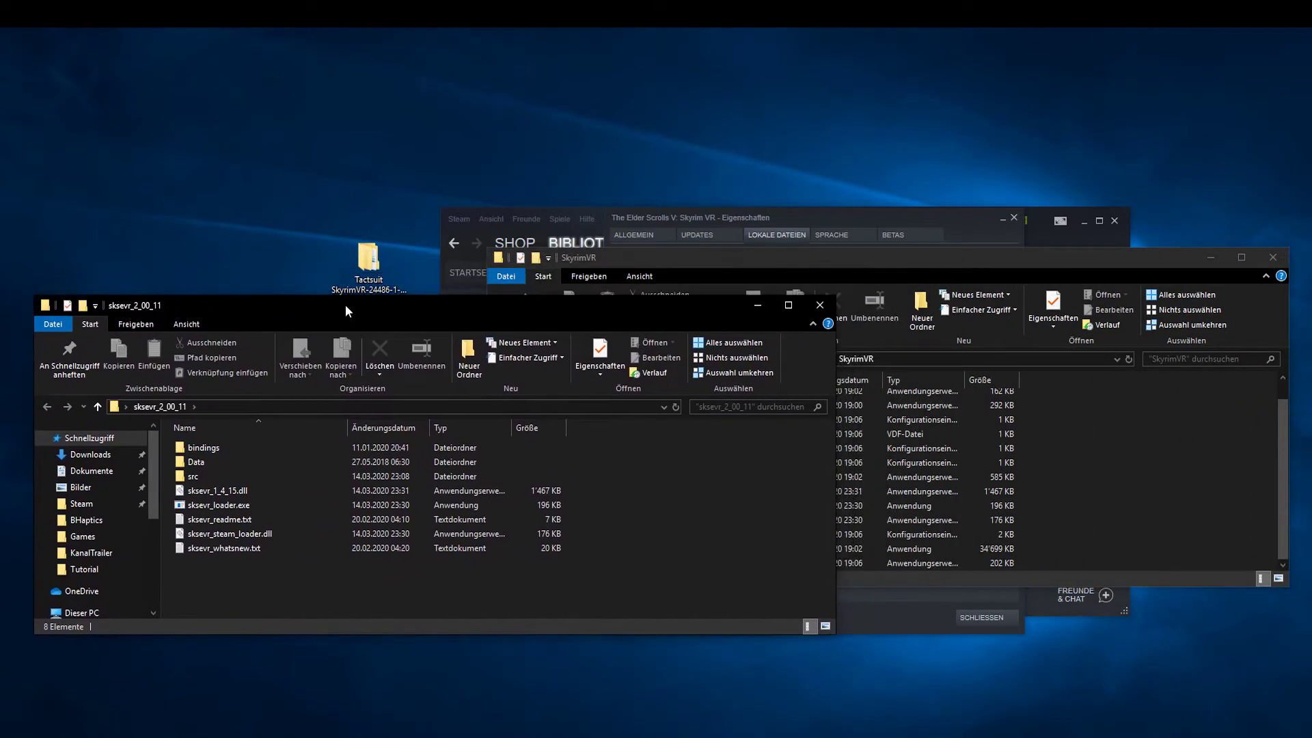
Step: Copy sksevr_1_4_15.dll, sksevr_loader.exe and sksevr_steam_loader.dll into SkyrimVR, replacing existing copies
click(242, 490)
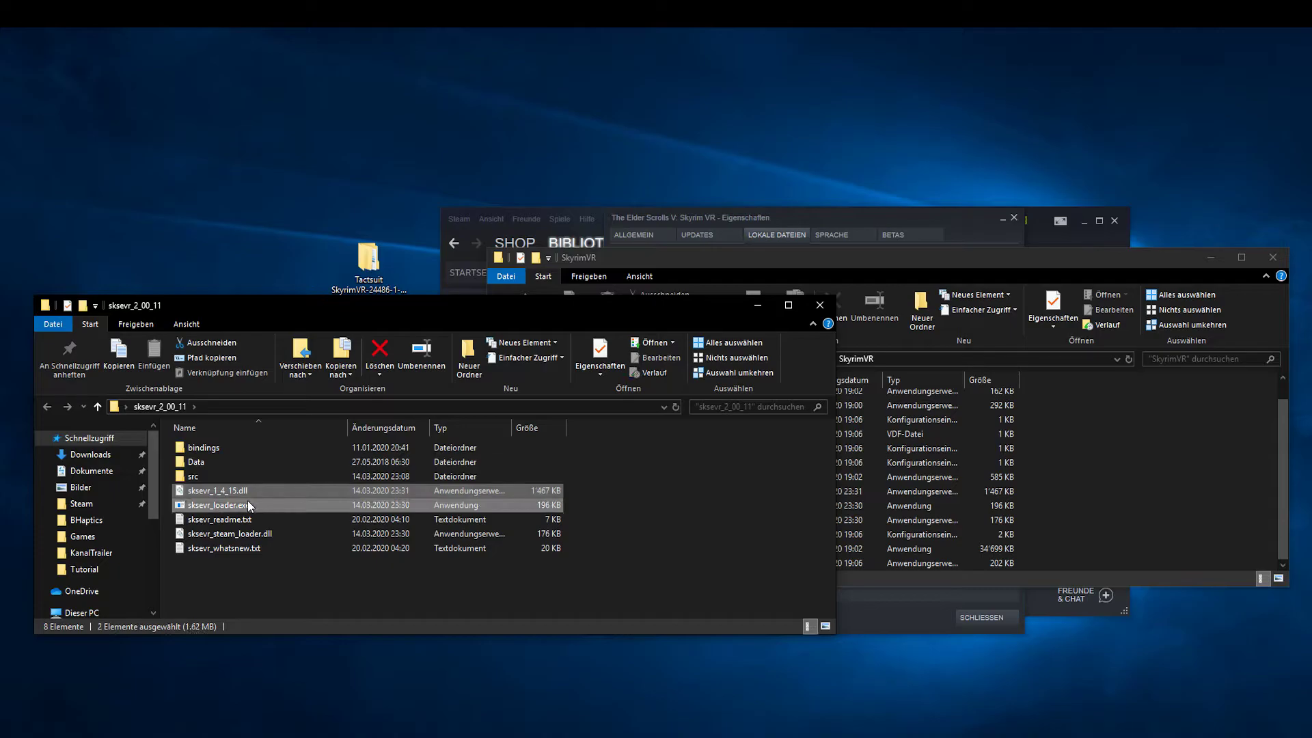
ctrl+click(282, 531)
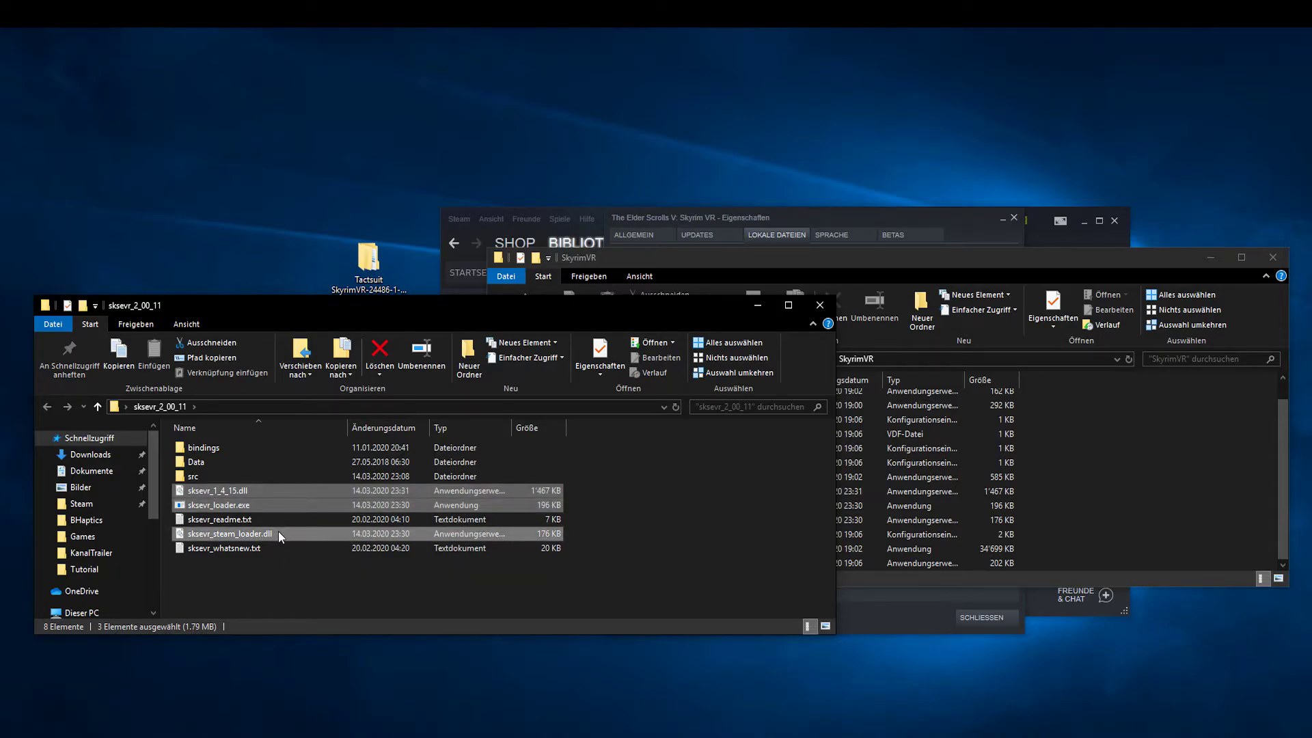
drag(278, 530, 1108, 519)
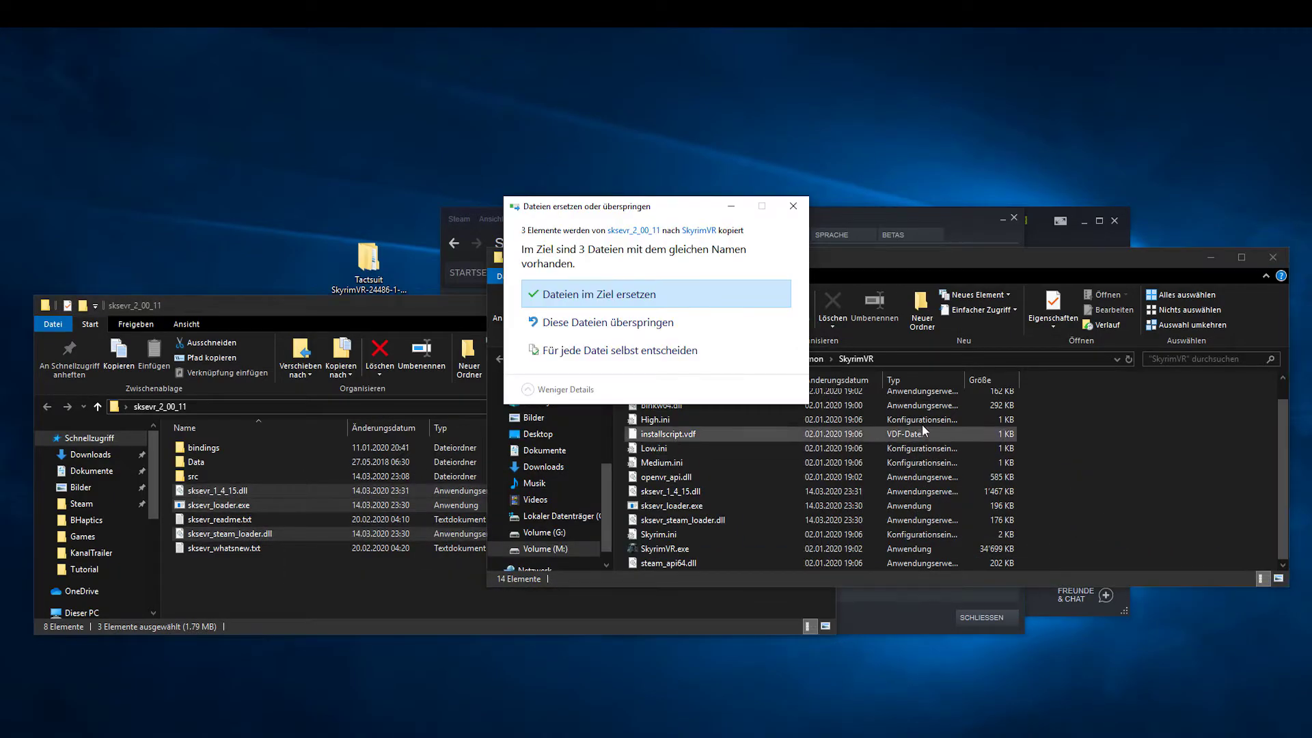
click(640, 291)
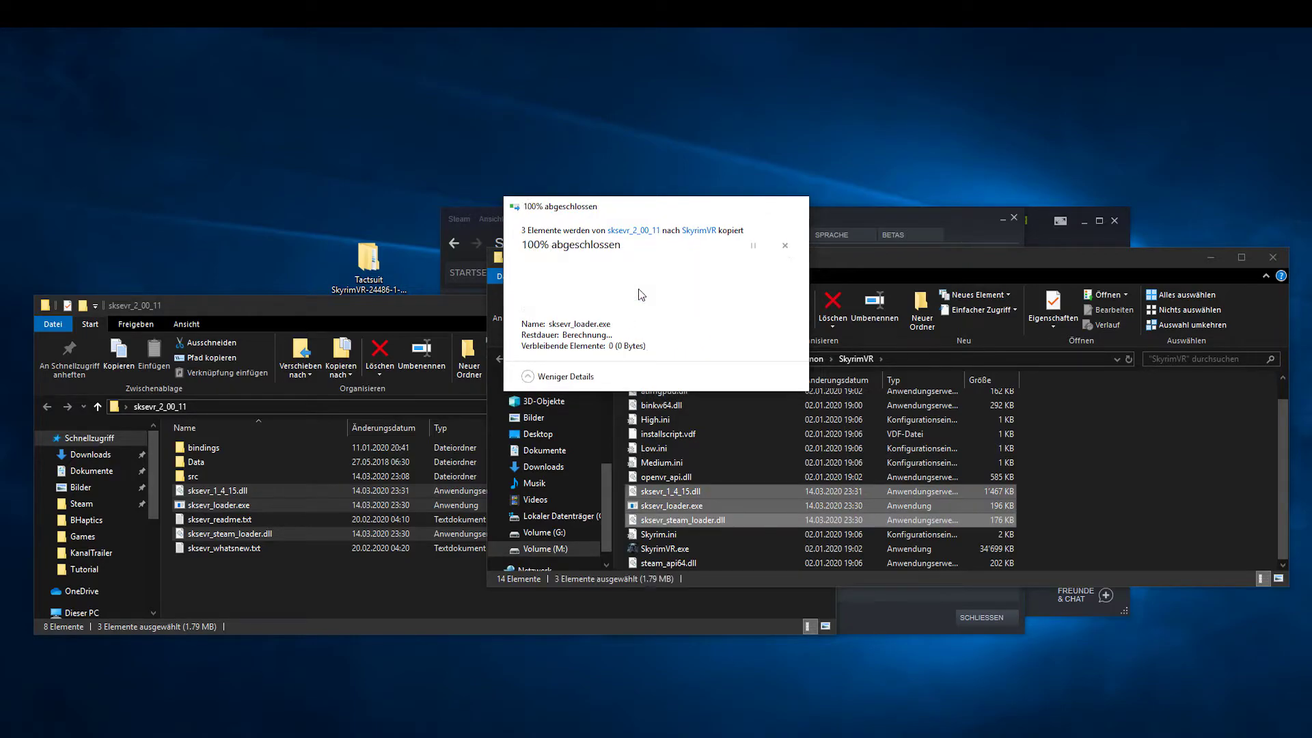
Step: Open sksevr_2_00_11's Data\Scripts folder and select all 85 .pex script files
double_click(195, 460)
double_click(201, 445)
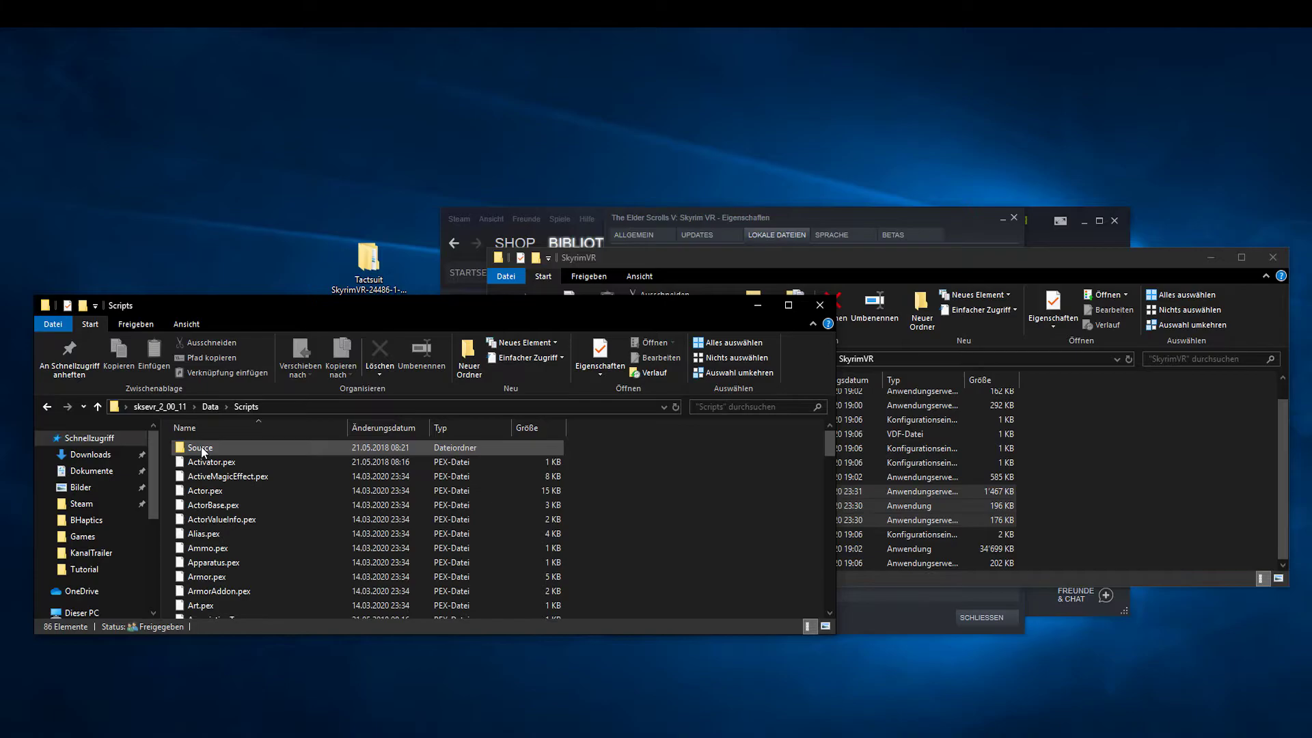
drag(165, 456, 249, 649)
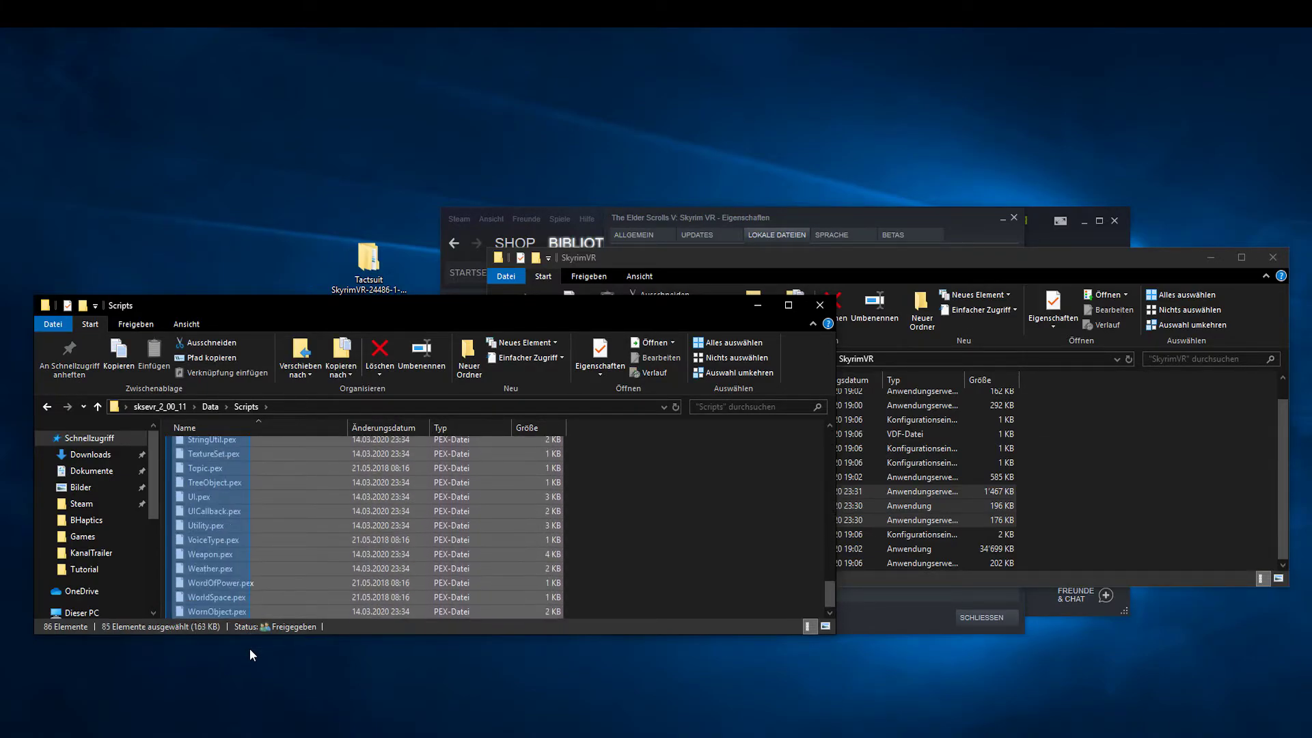
Step: Copy the selected scripts into SkyrimVR's Data\Scripts folder, replacing same-named files
click(925, 252)
scroll(717, 404, up, 1)
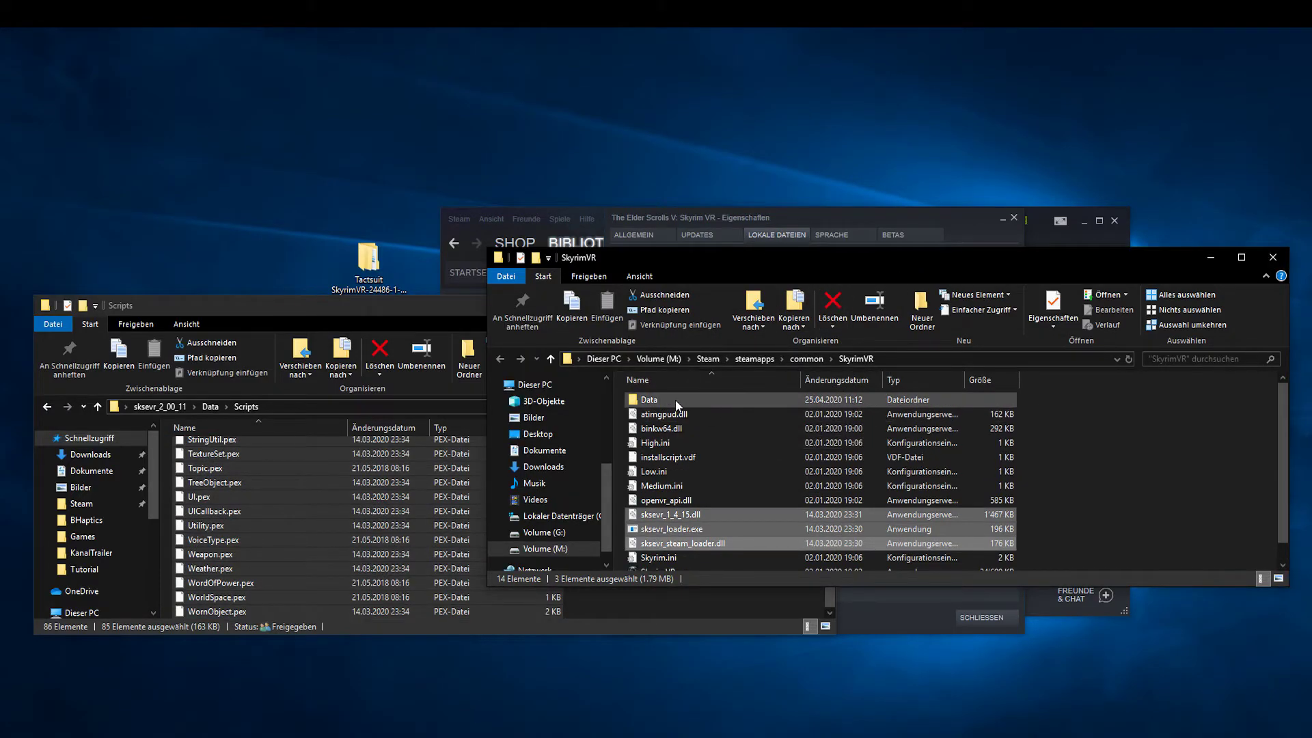
double_click(675, 400)
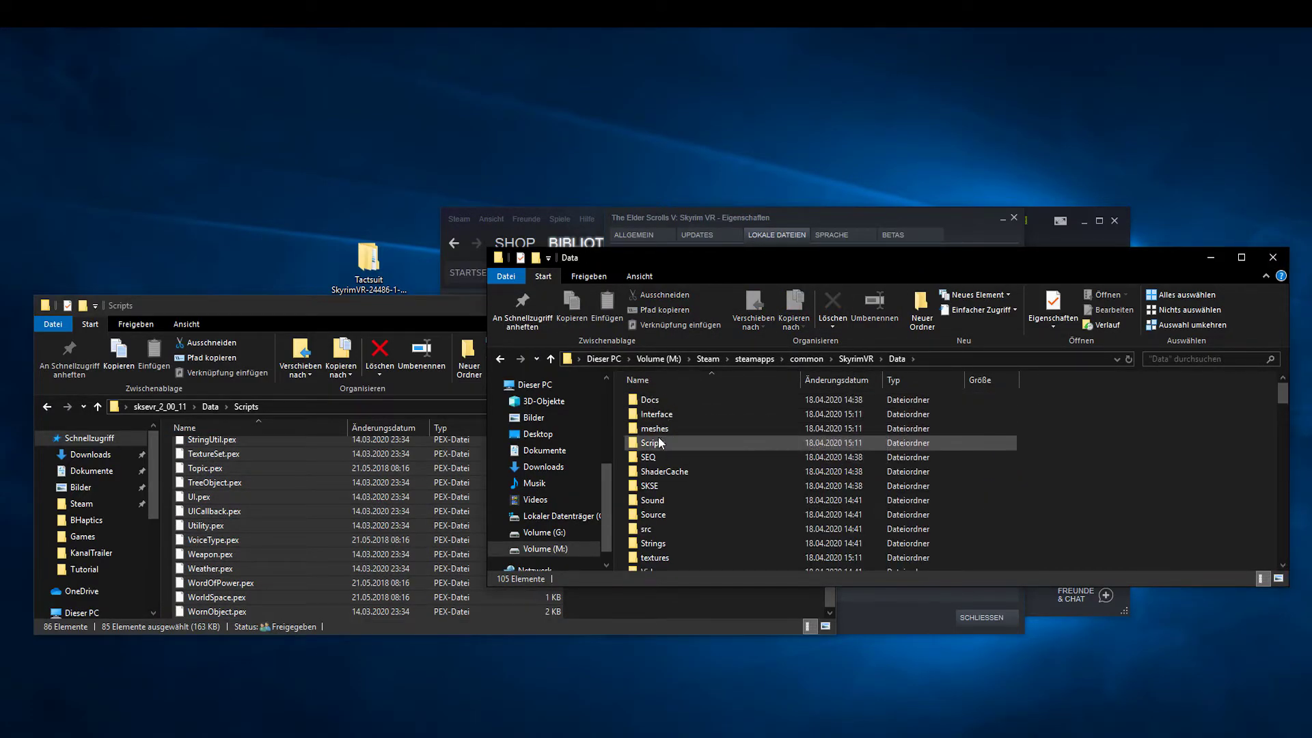
drag(205, 471, 696, 443)
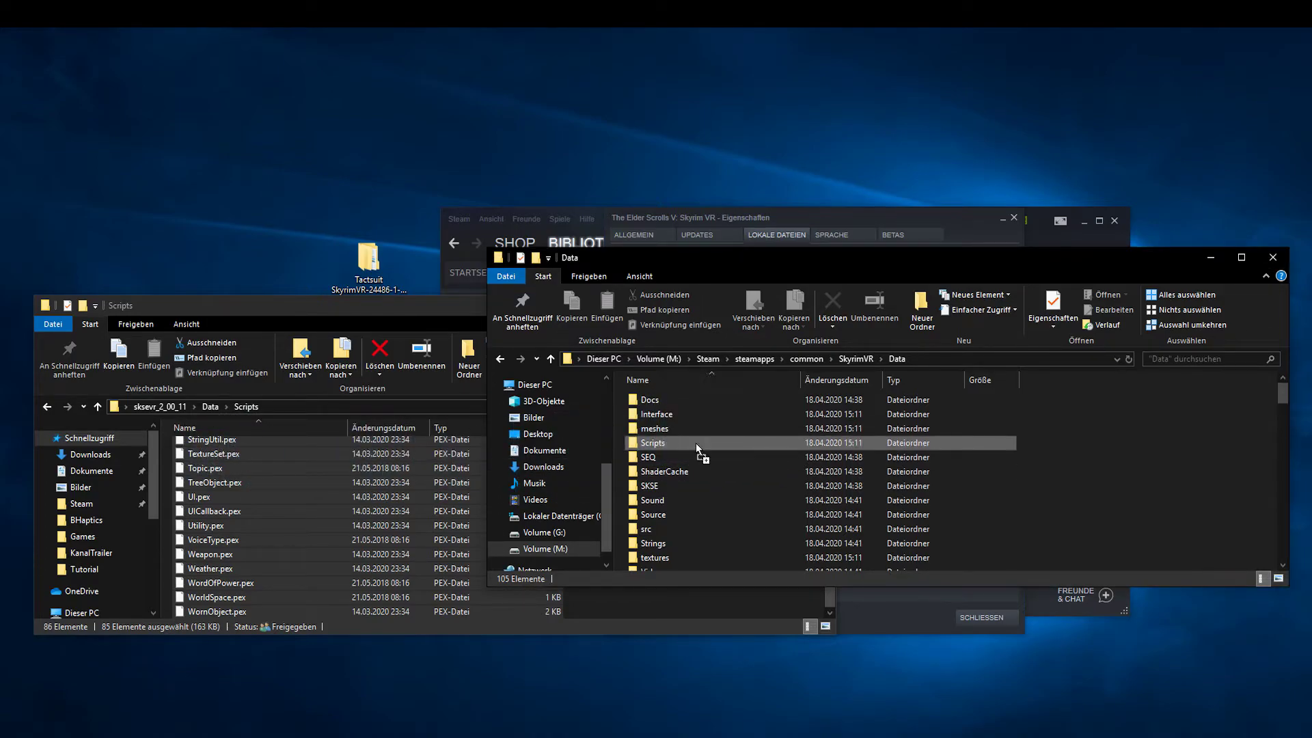
click(653, 294)
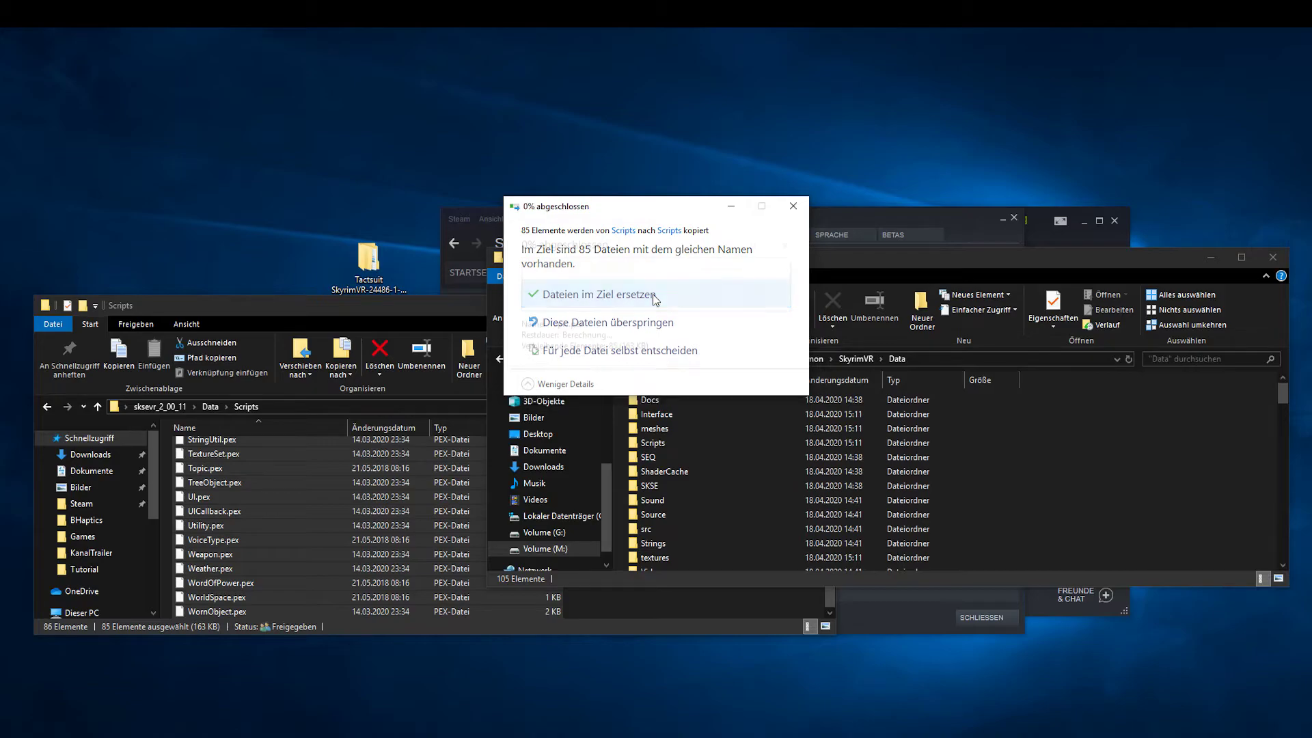
click(439, 307)
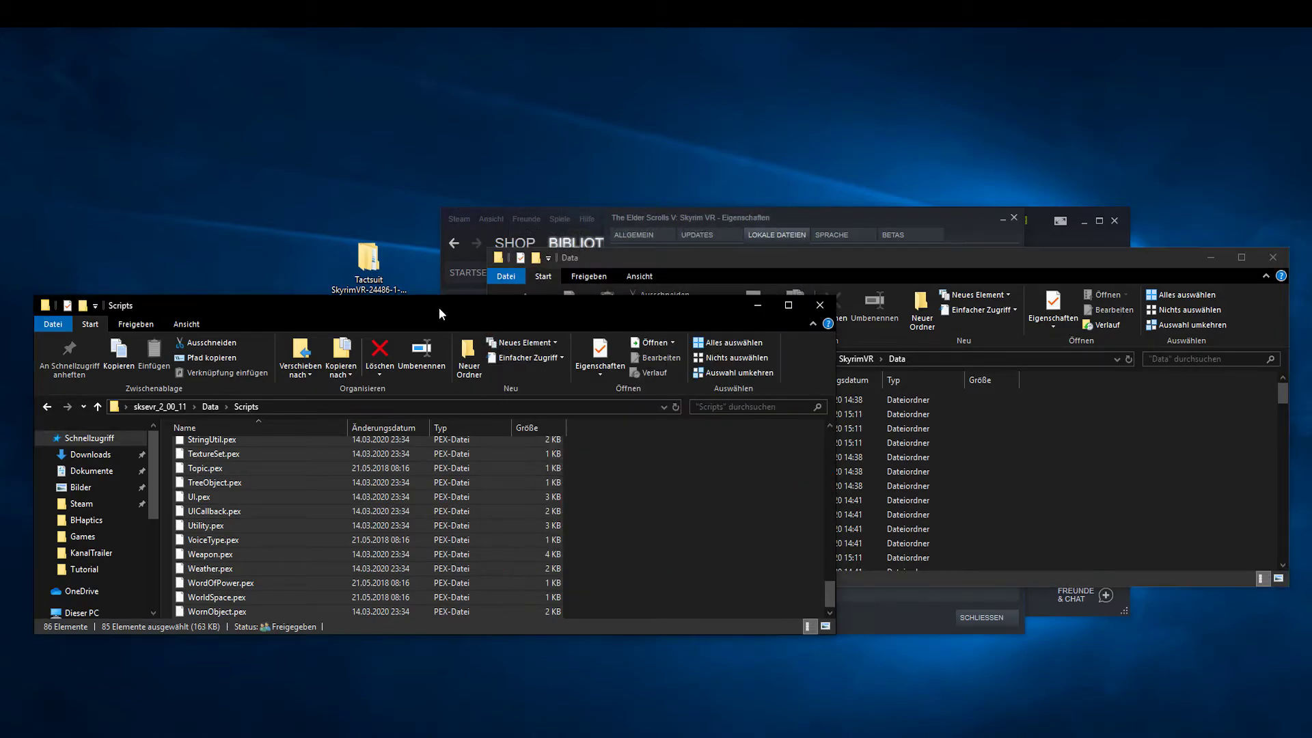
Step: Replace PapyrusVR.pex in Data\Scripts with the desktop copy, then drop the desktop SKSE folder onto Data
click(820, 305)
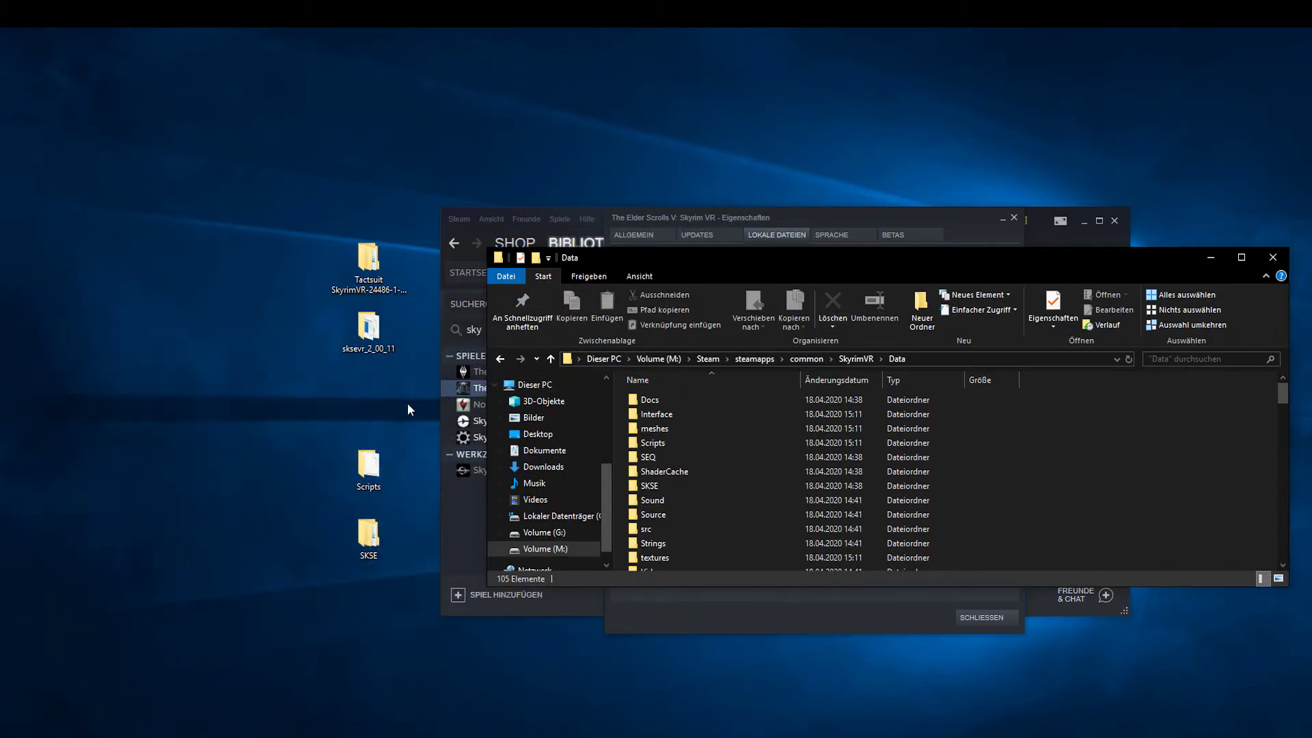
double_click(366, 469)
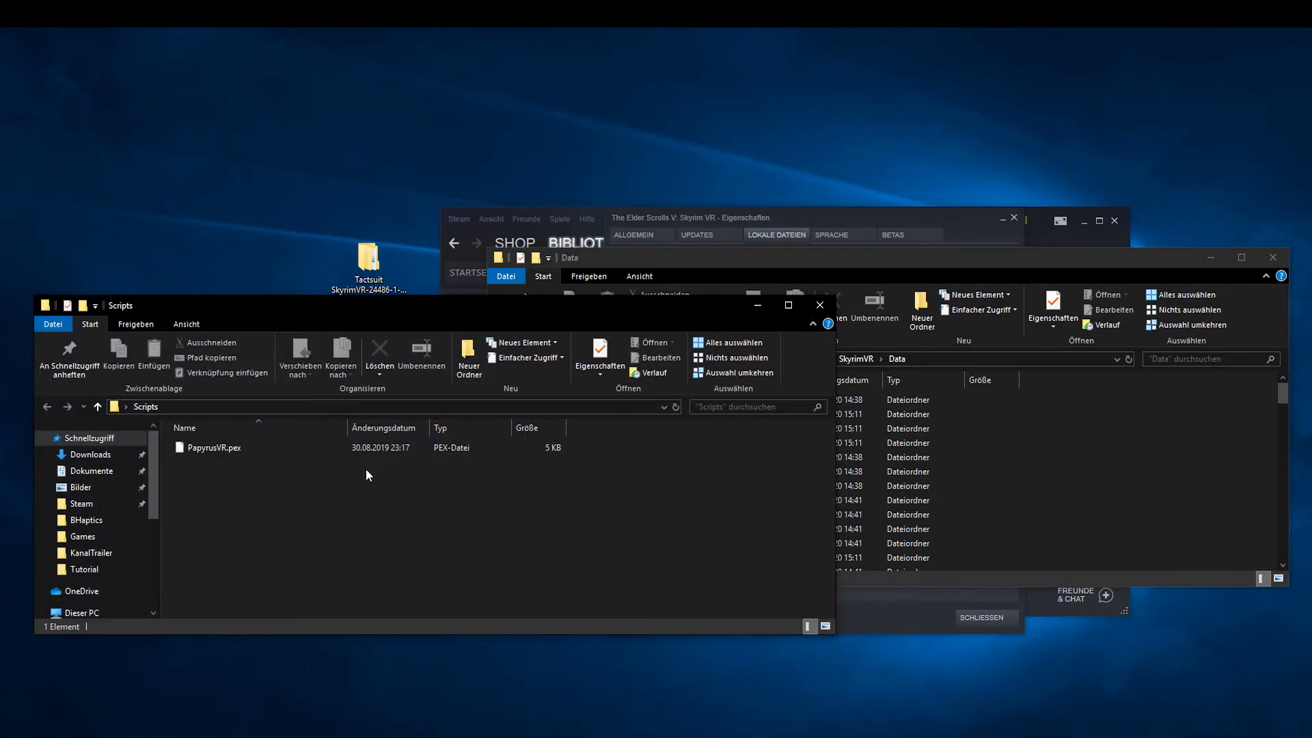
click(204, 448)
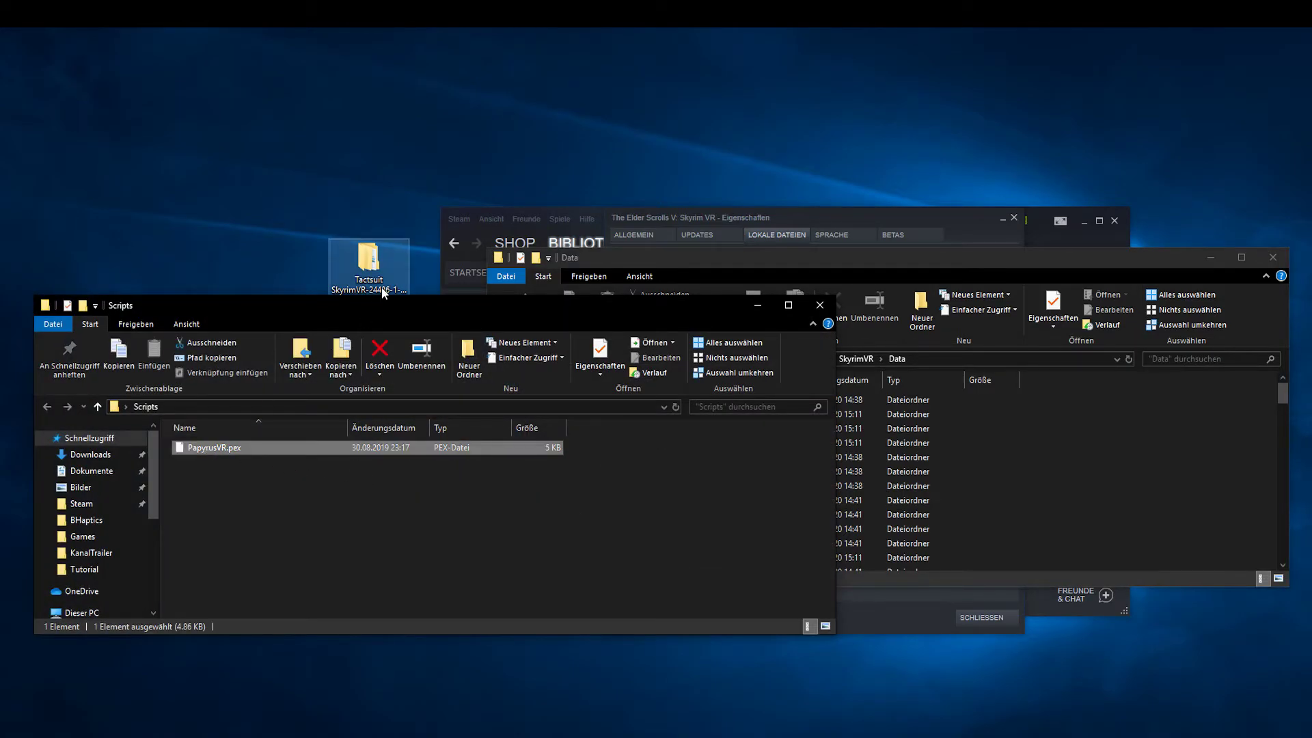
drag(384, 311, 527, 487)
drag(370, 630, 658, 442)
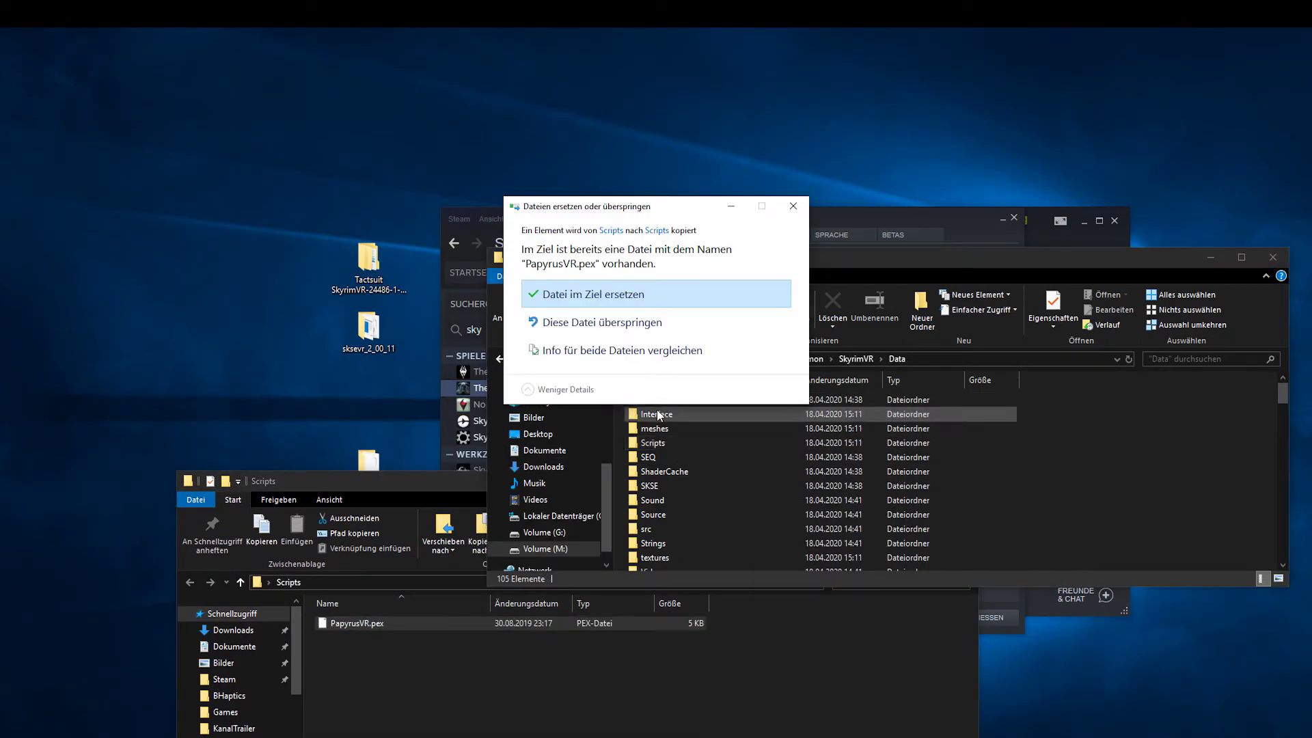
click(622, 297)
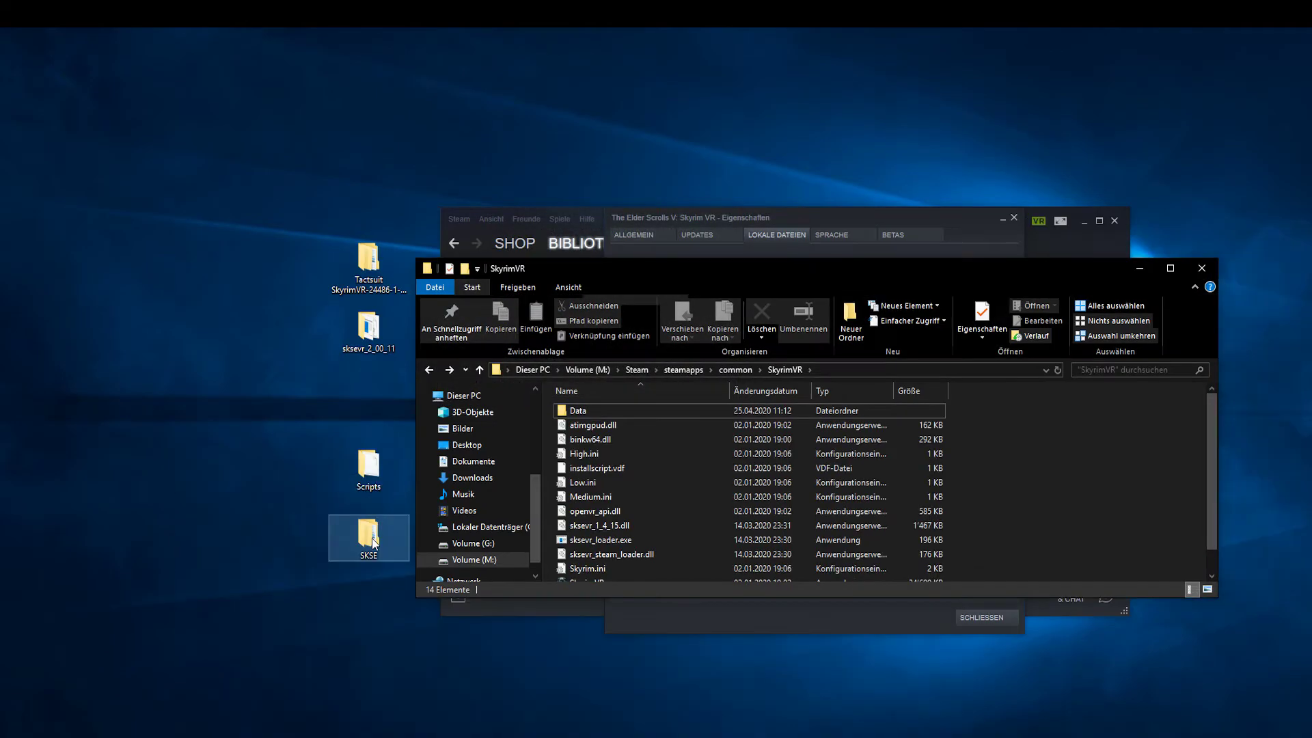
drag(374, 543, 578, 408)
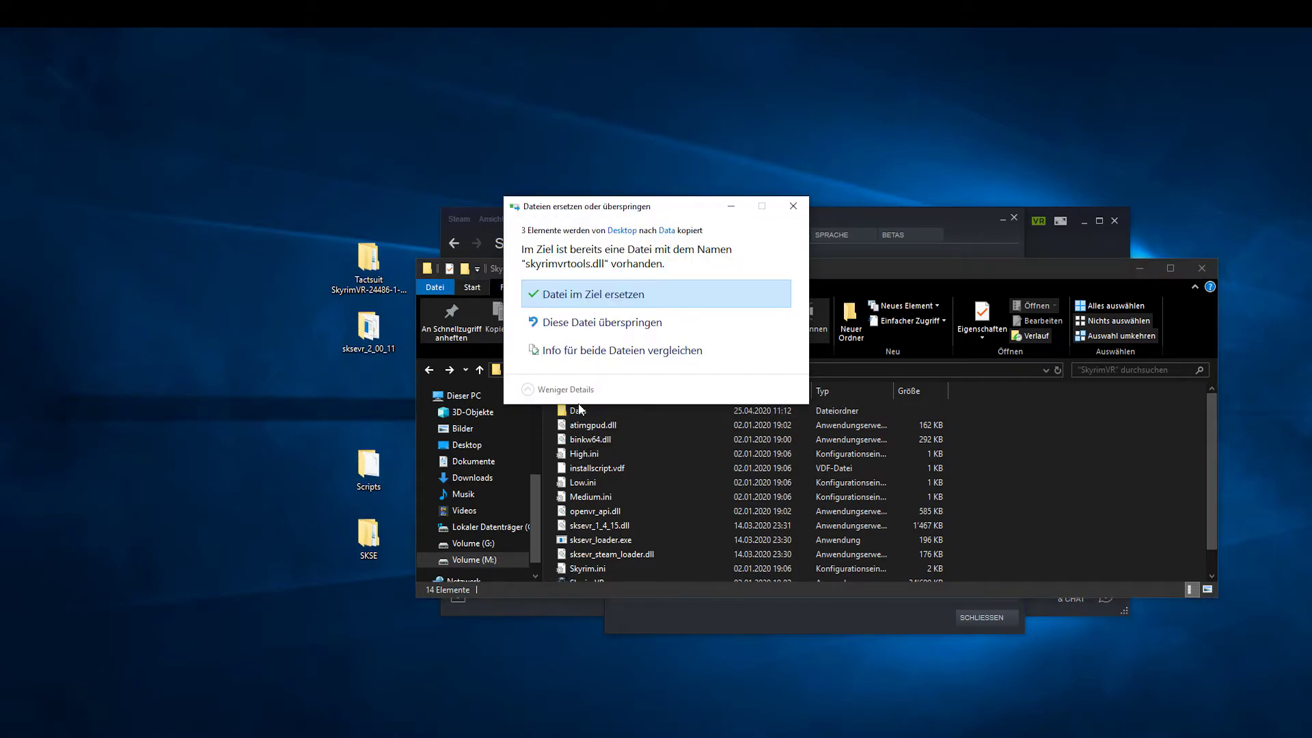
Step: Replace skyrimvrtools.dll to finish the SKSE merge, then open SkyrimVR's Data\SKSE folder
click(660, 290)
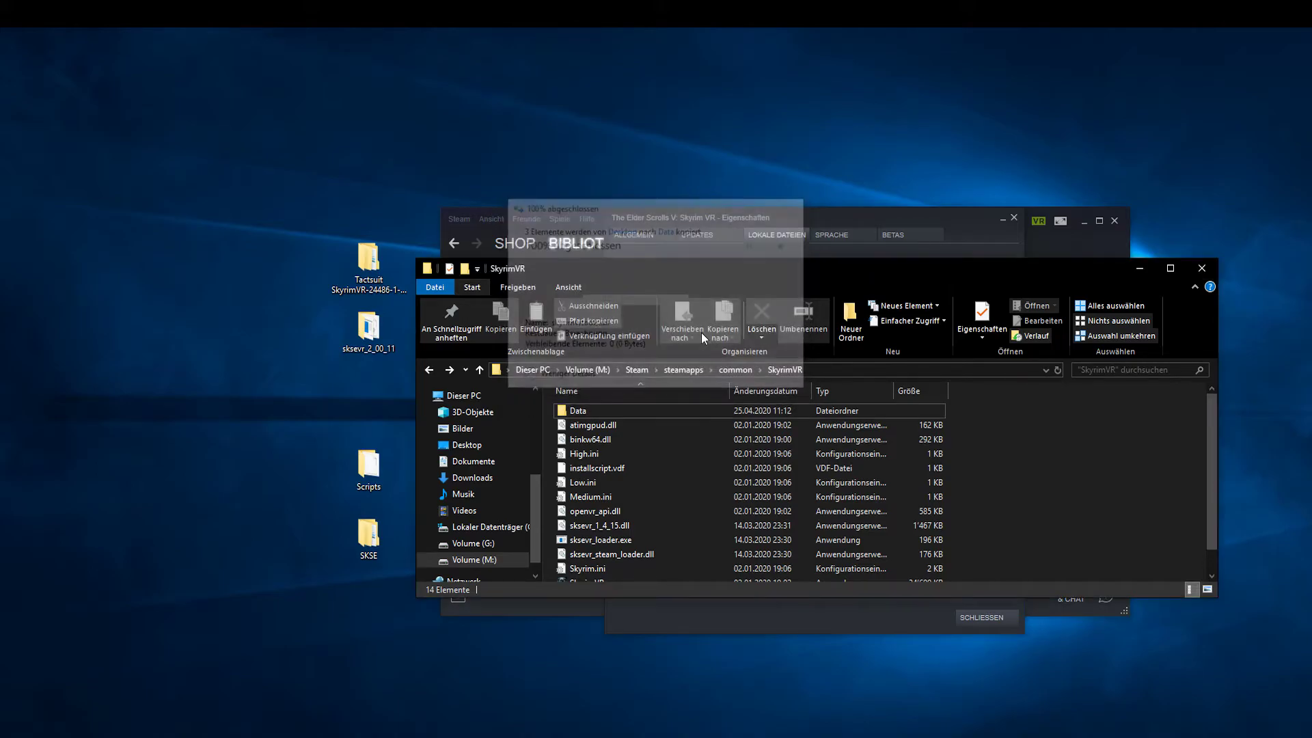
click(586, 407)
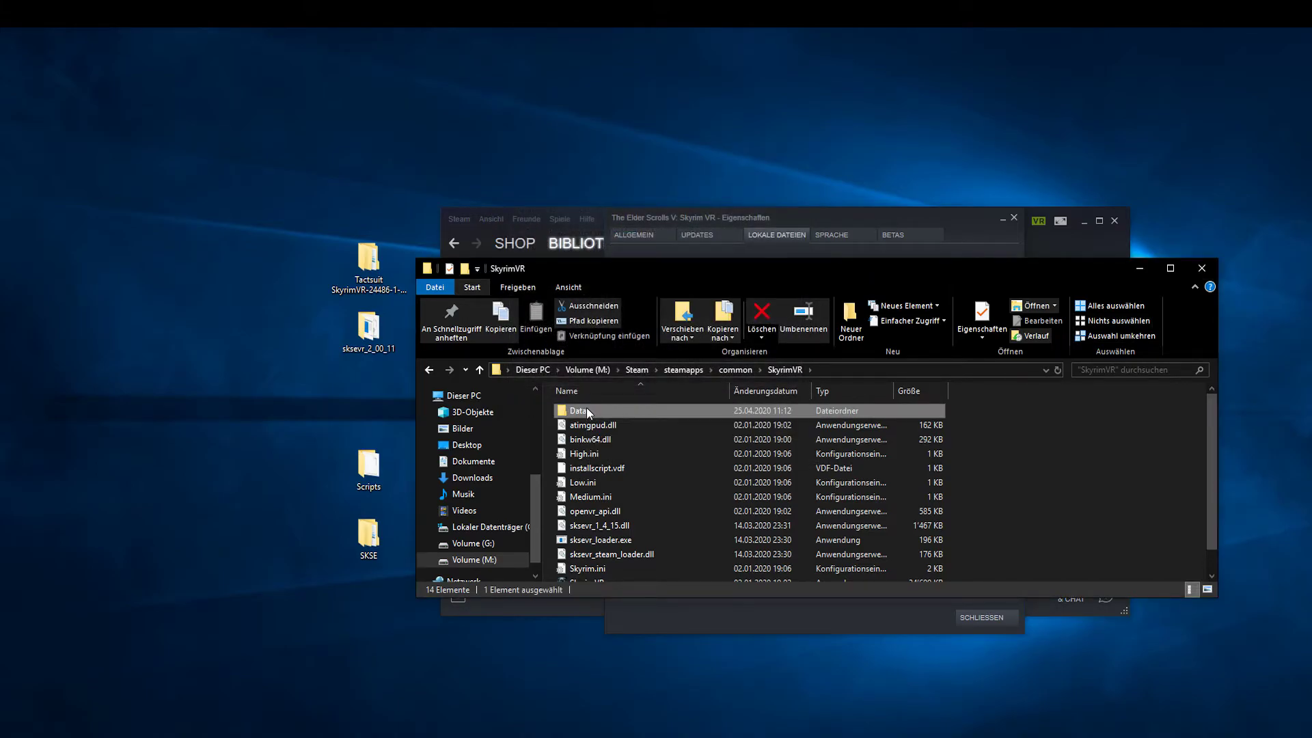
double_click(586, 410)
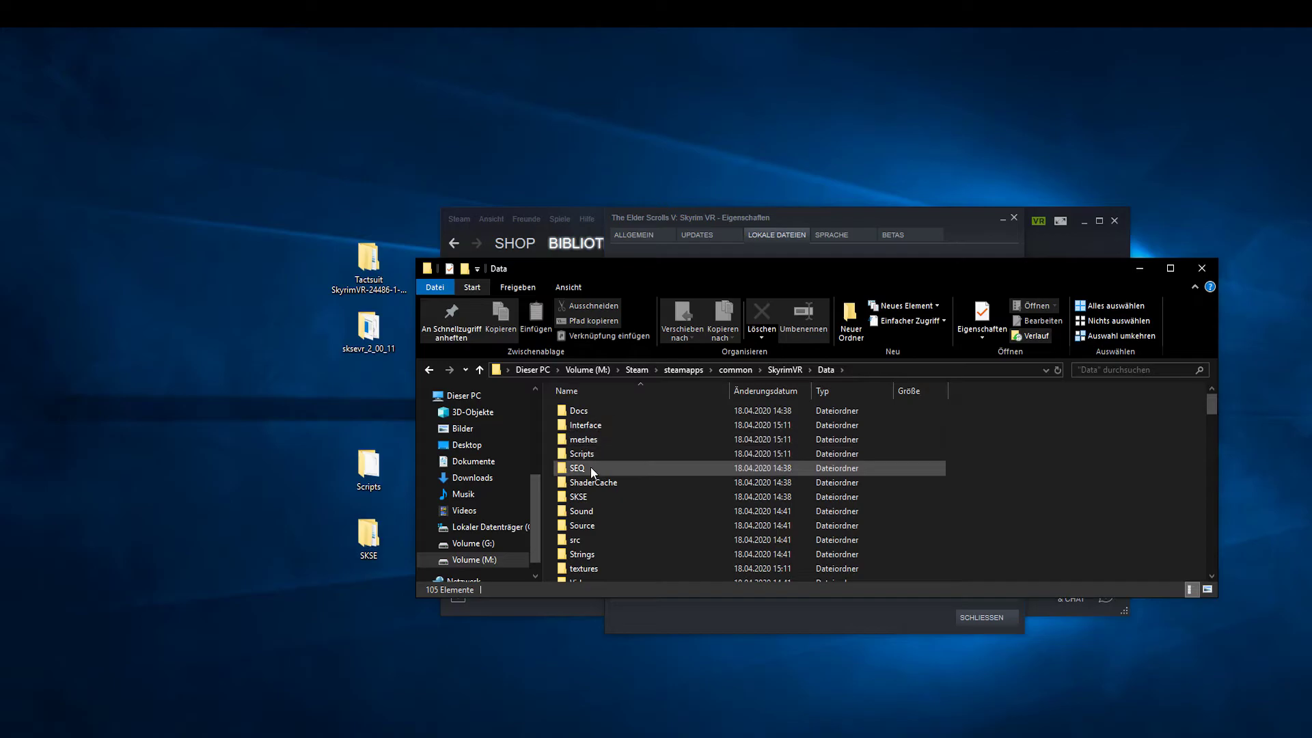
double_click(588, 495)
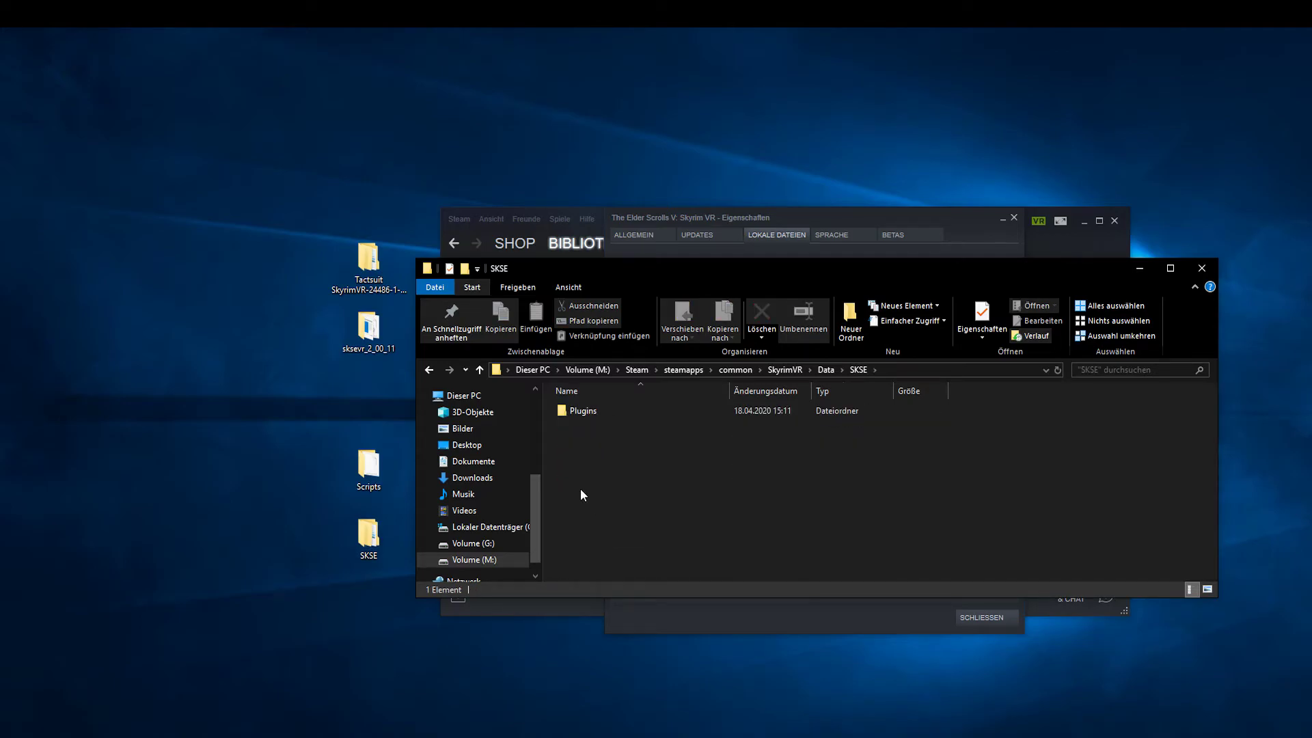
Step: Copy the bHaptics folder from the Tactsuit download's SKSE\Plugins into the game's Plugins folder, replacing existing files
double_click(365, 281)
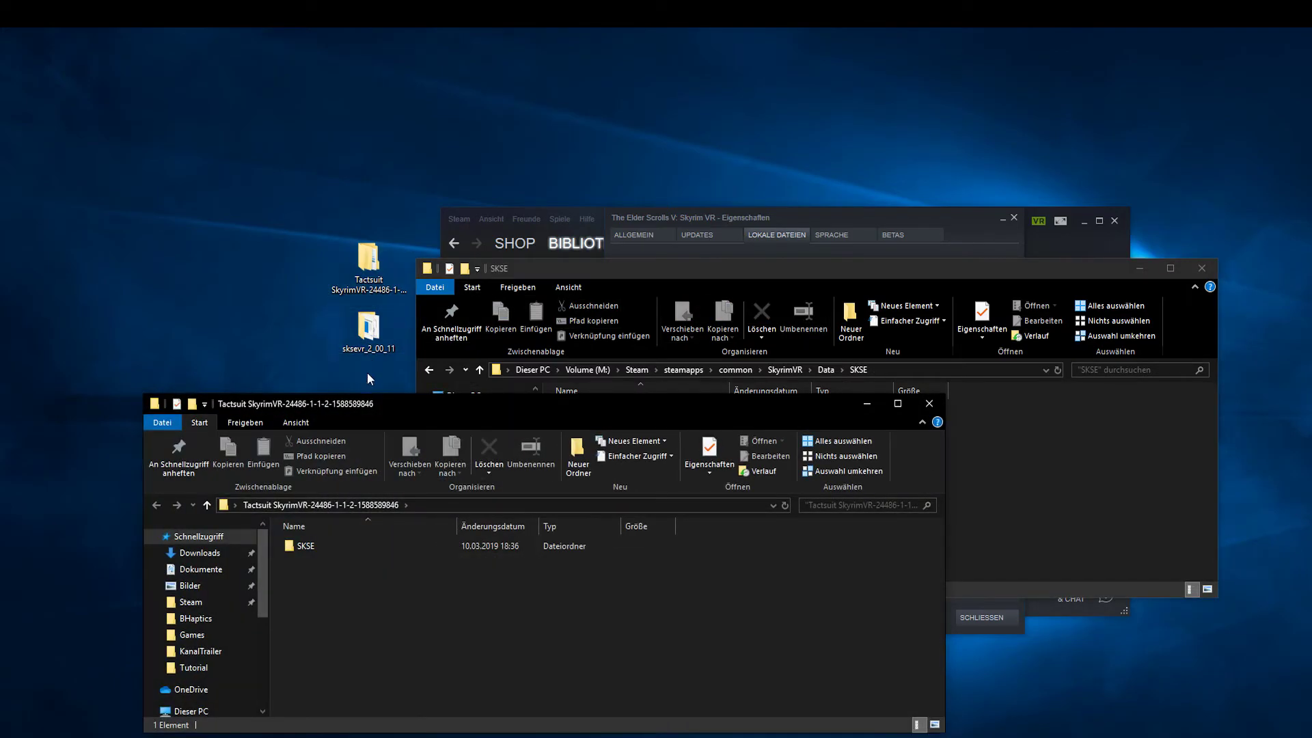
drag(404, 410, 555, 517)
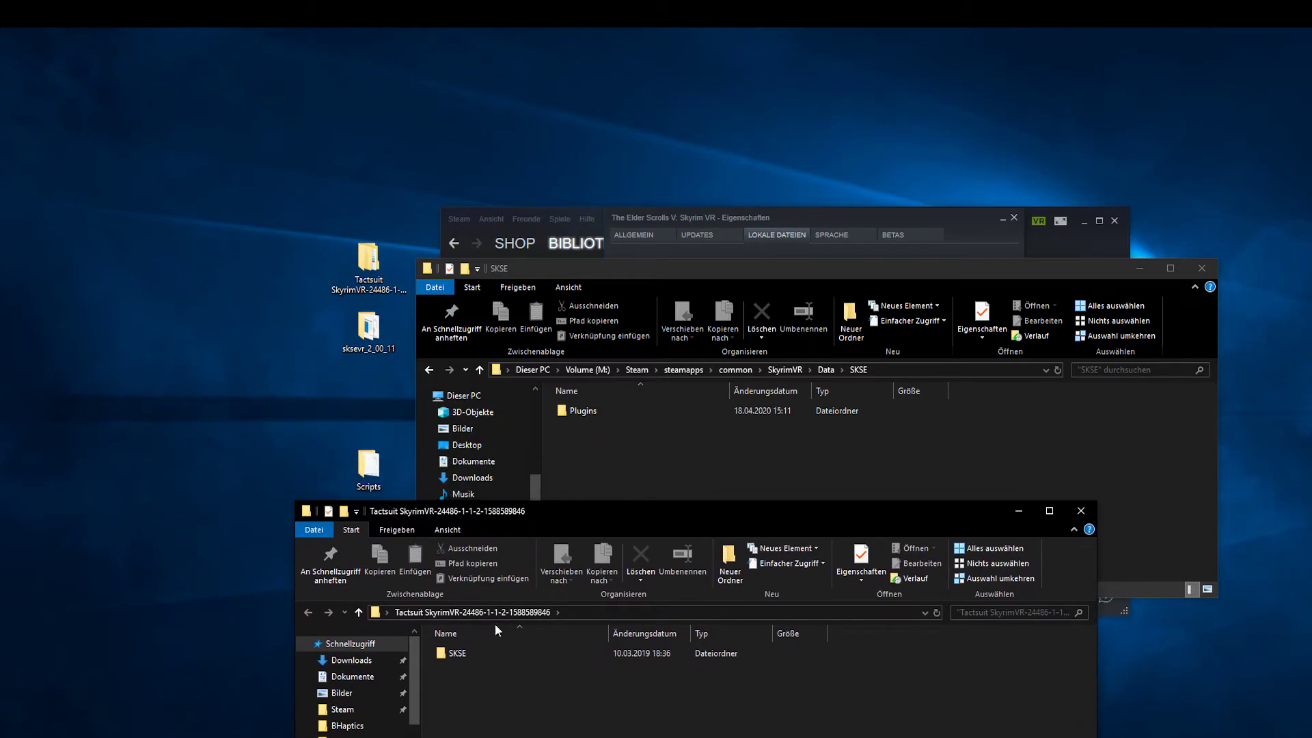
double_click(469, 658)
double_click(469, 658)
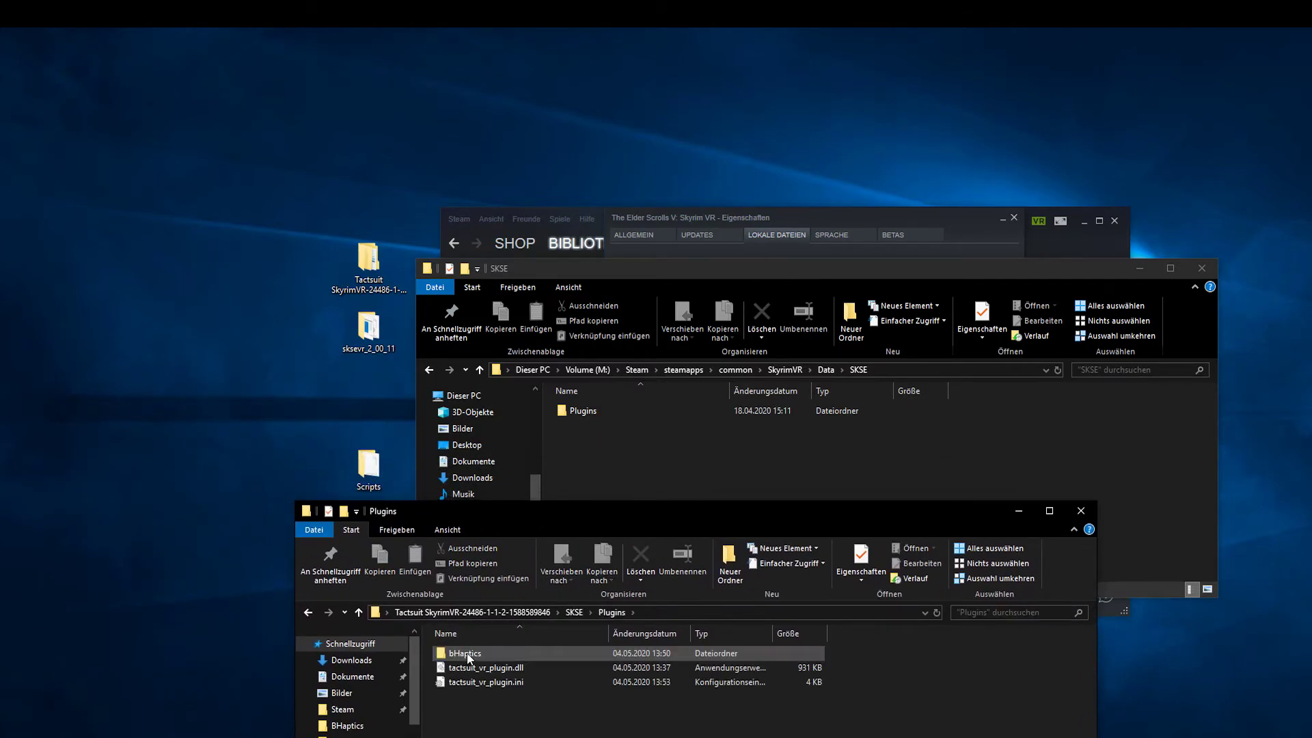
drag(466, 654, 586, 410)
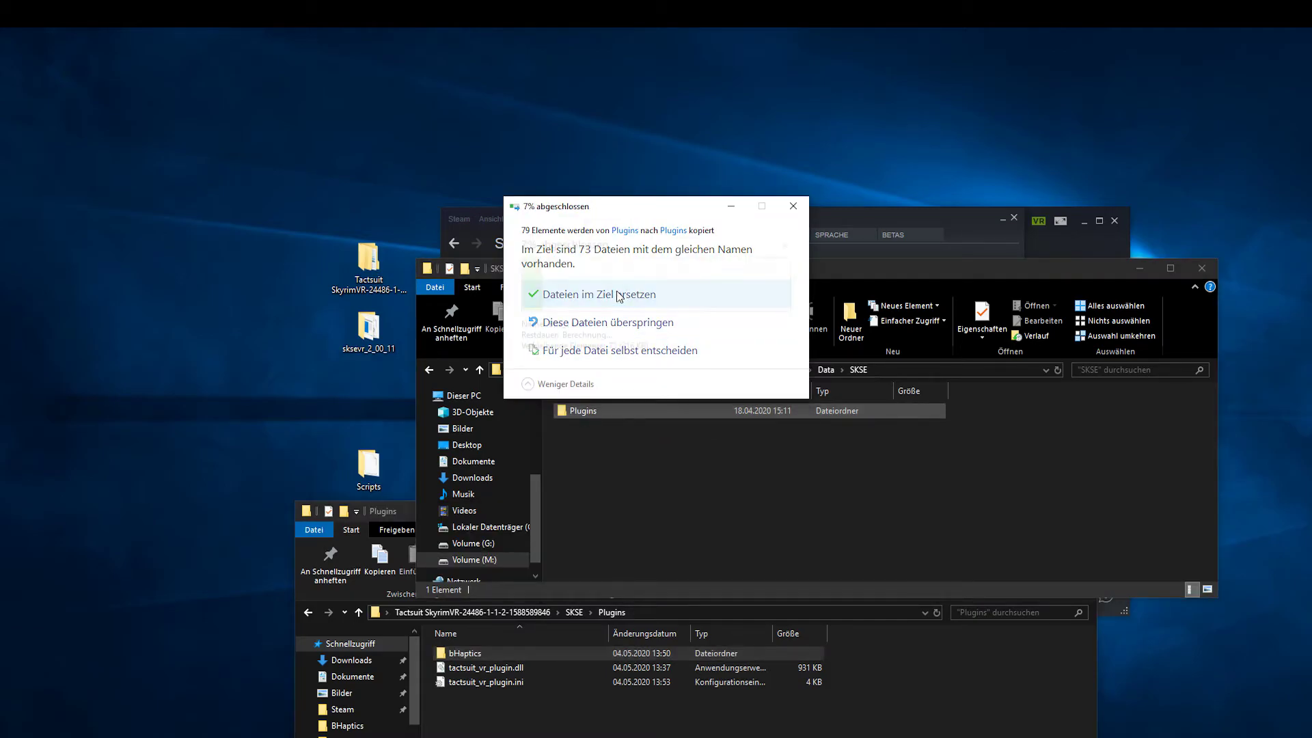
click(618, 296)
Step: Copy both tactsuit_vr_plugin files into the game's Plugins folder, replacing the existing ones
drag(475, 729, 578, 584)
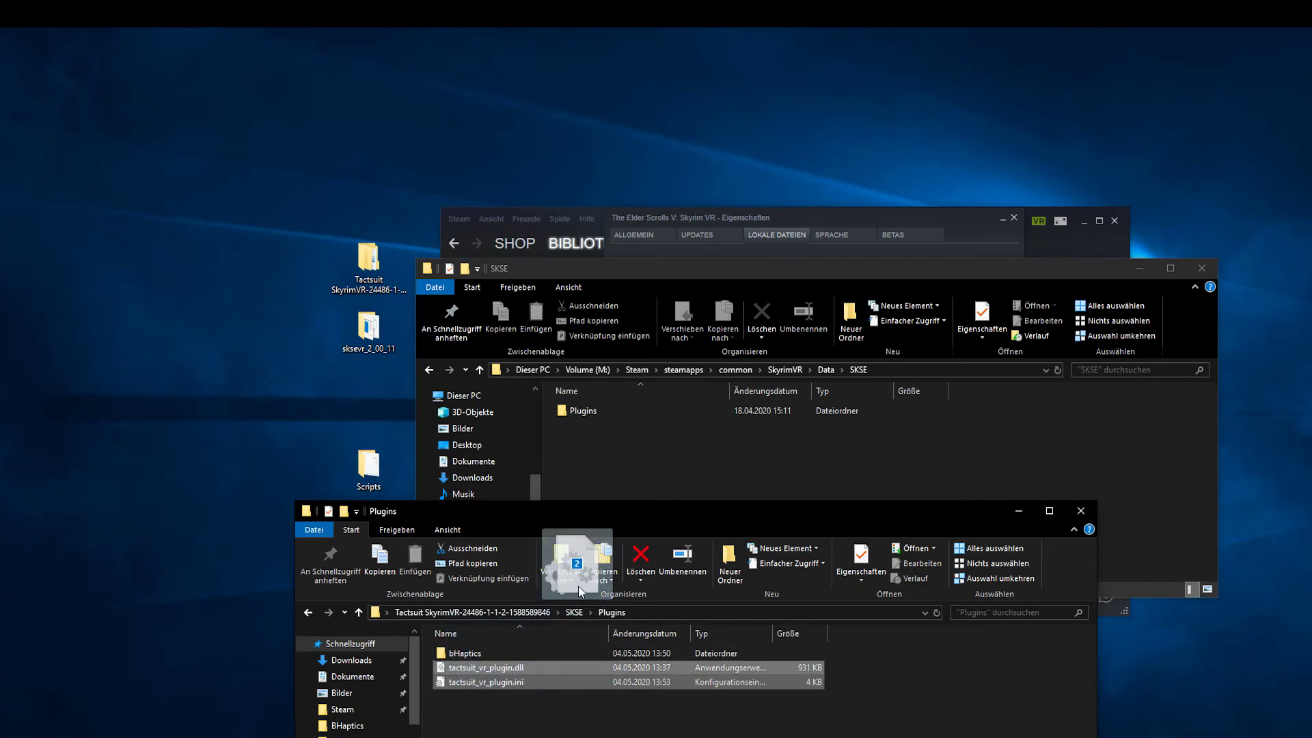
drag(589, 444, 575, 411)
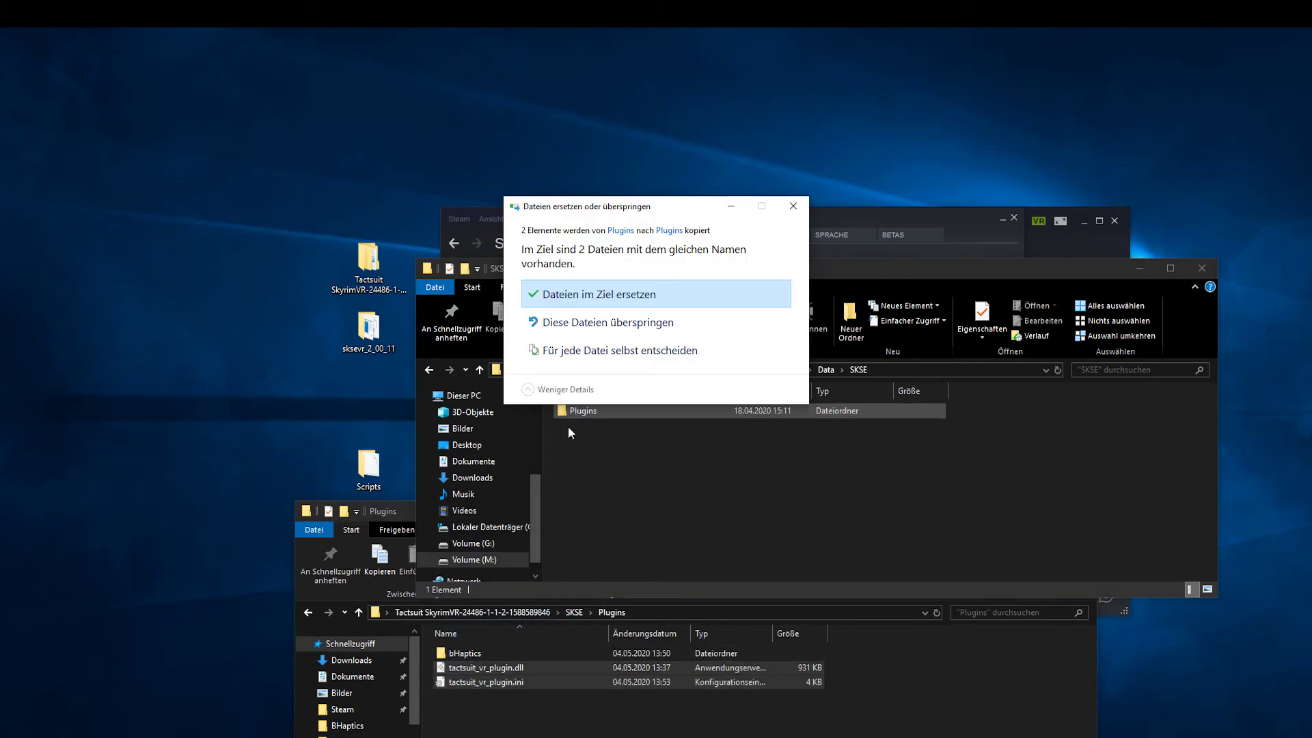
click(593, 302)
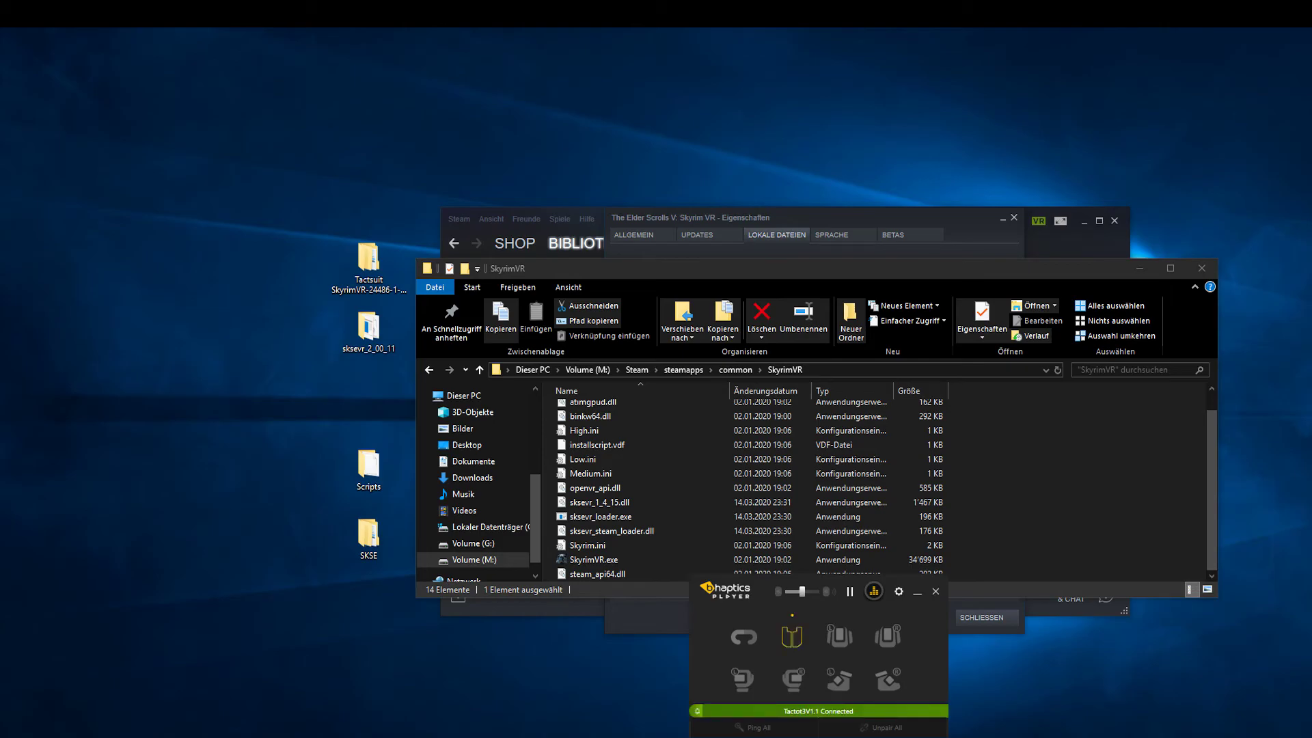
Step: Launch Skyrim VR by running sksevr_loader.exe from the SkyrimVR game folder
click(617, 519)
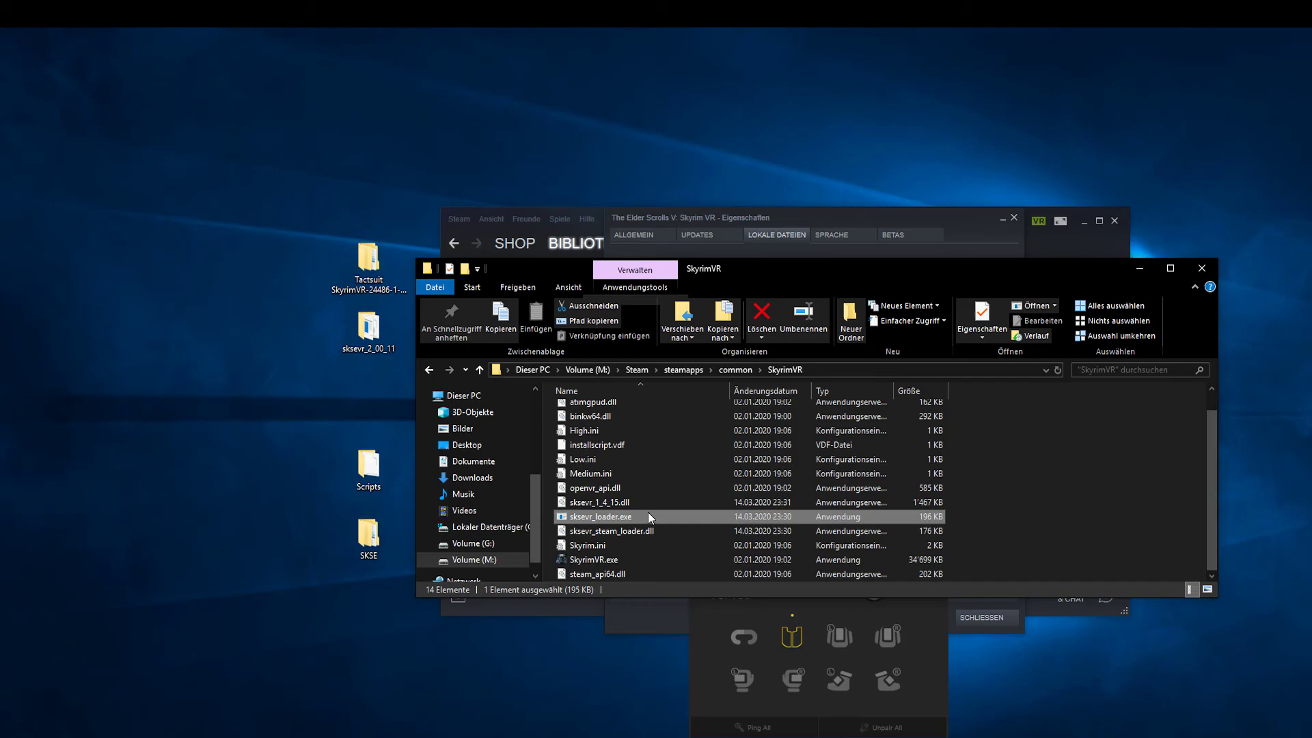
double_click(649, 518)
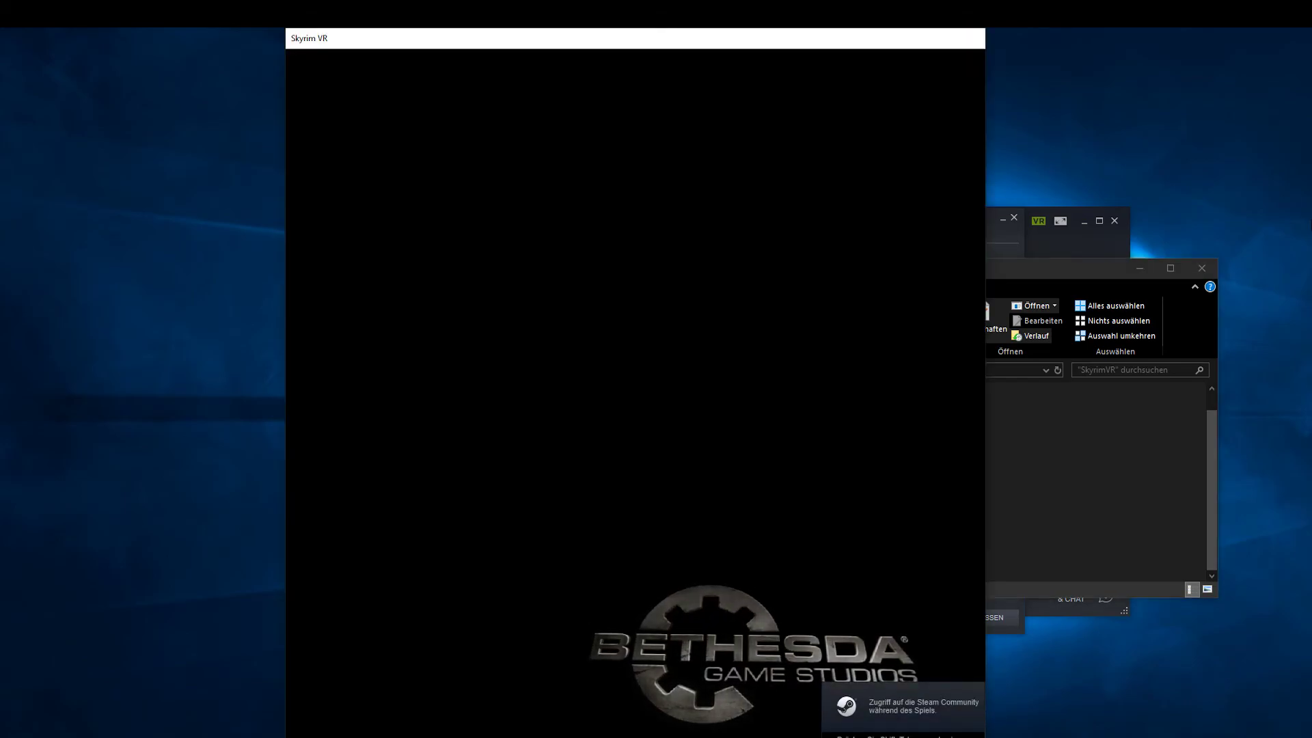